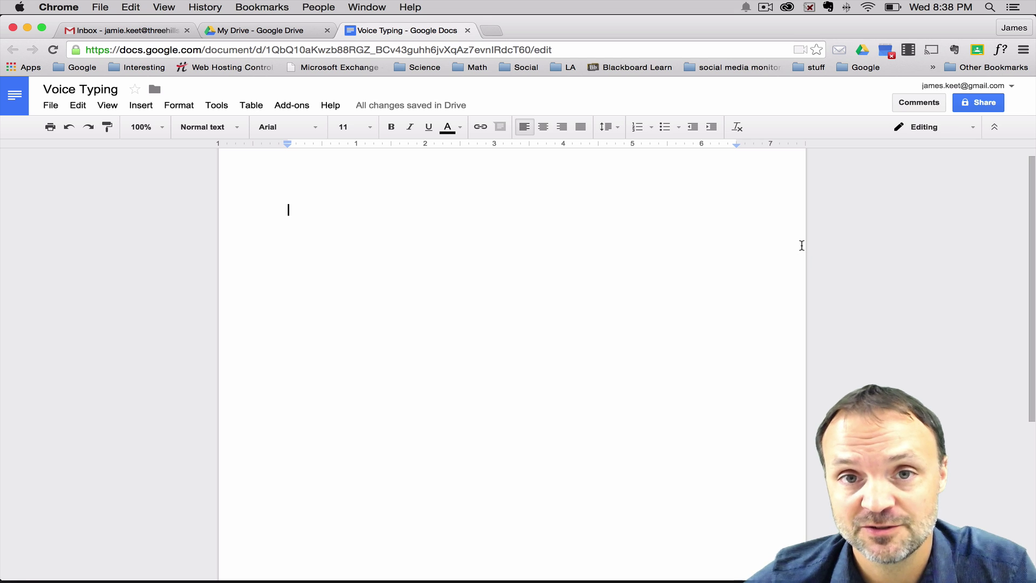
Turn on voice typing and dictate 'How are you today? I'm fine thank you.' and the Dickens line.
left_click(223, 110)
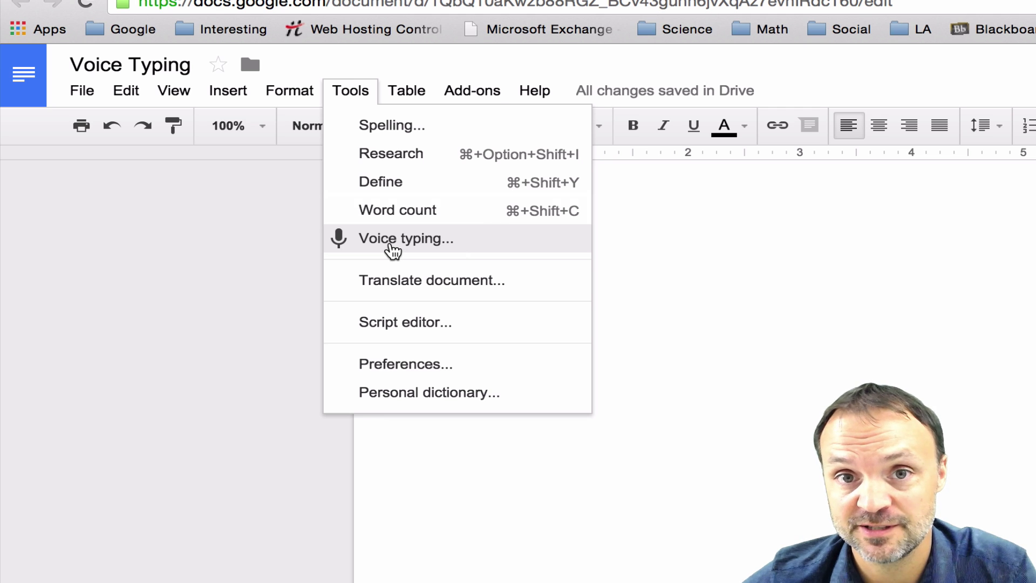
left_click(392, 251)
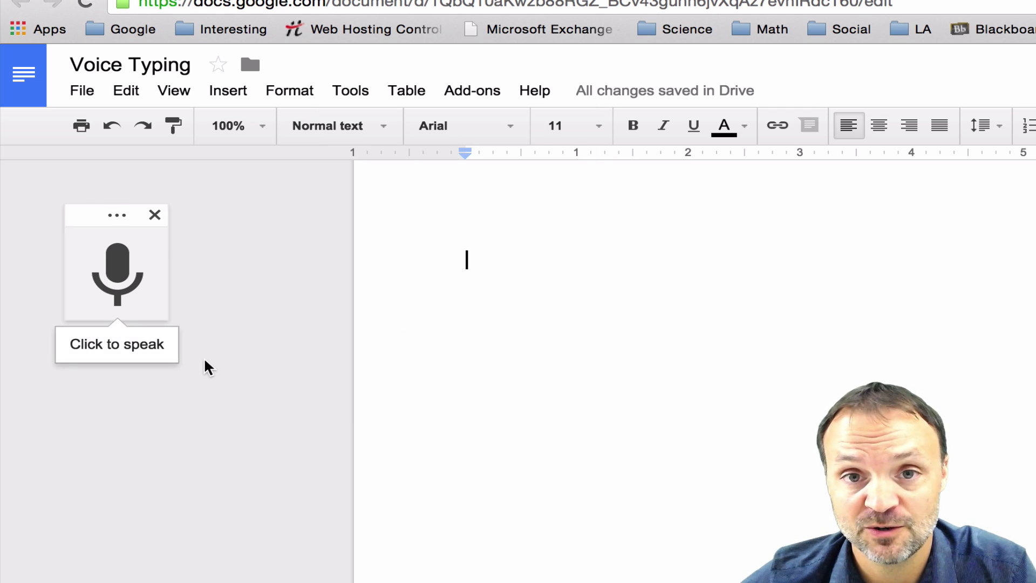
left_click(113, 269)
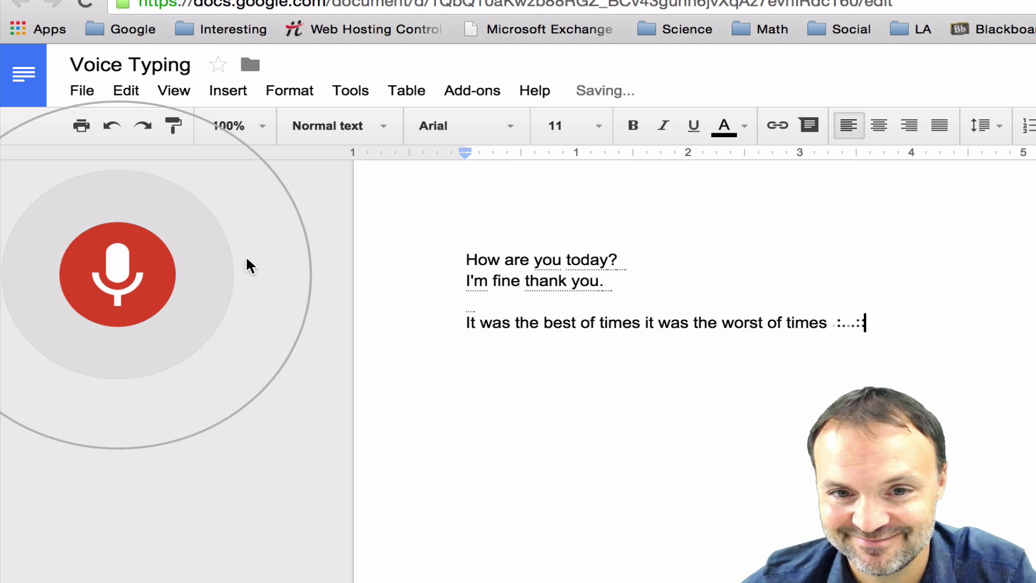
Turn off the voice-typing microphone to stop dictation.
left_click(141, 264)
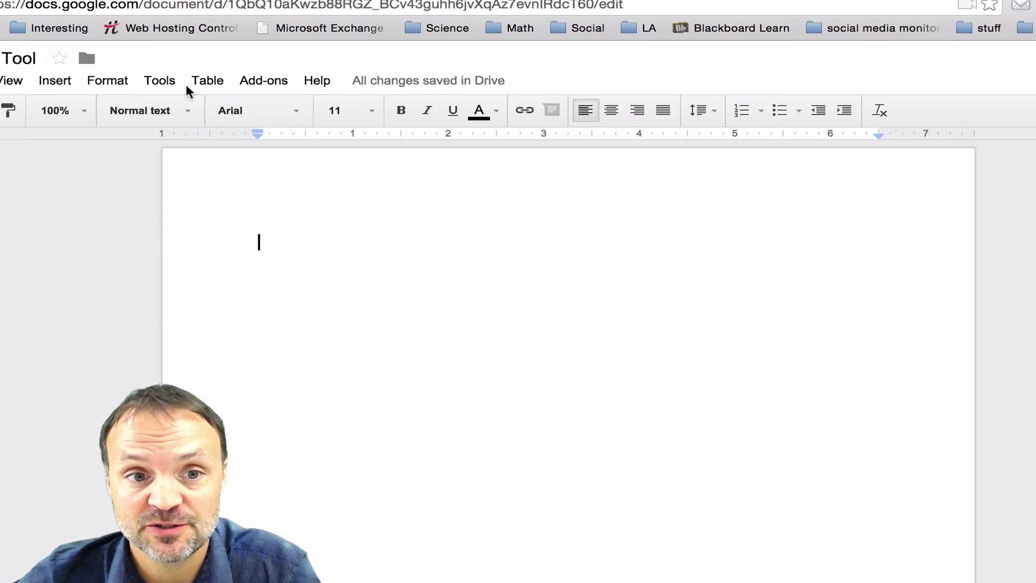
Open the Research panel and paste 'Albert Einstein' as the Scholar search.
left_click(162, 77)
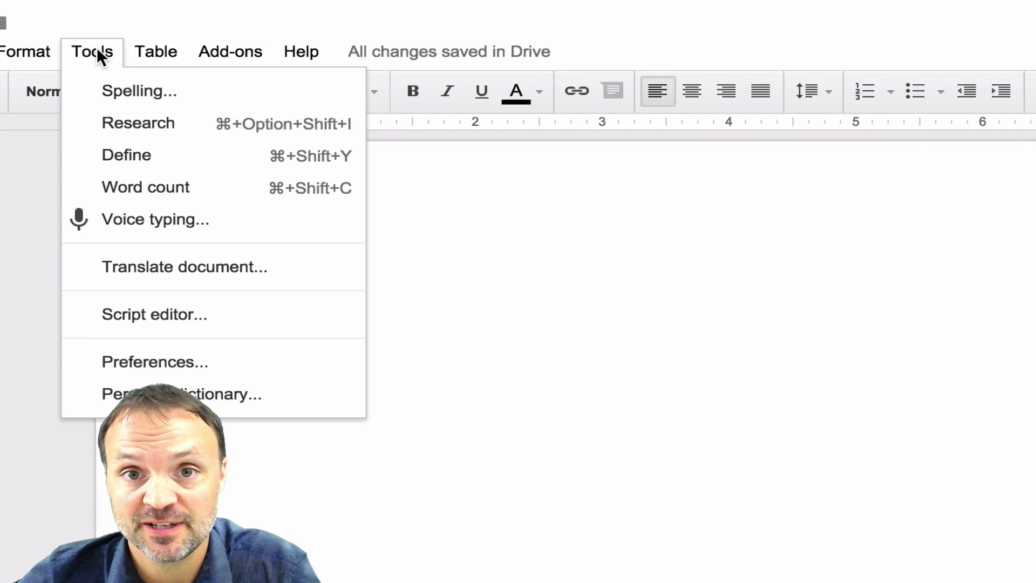
left_click(113, 131)
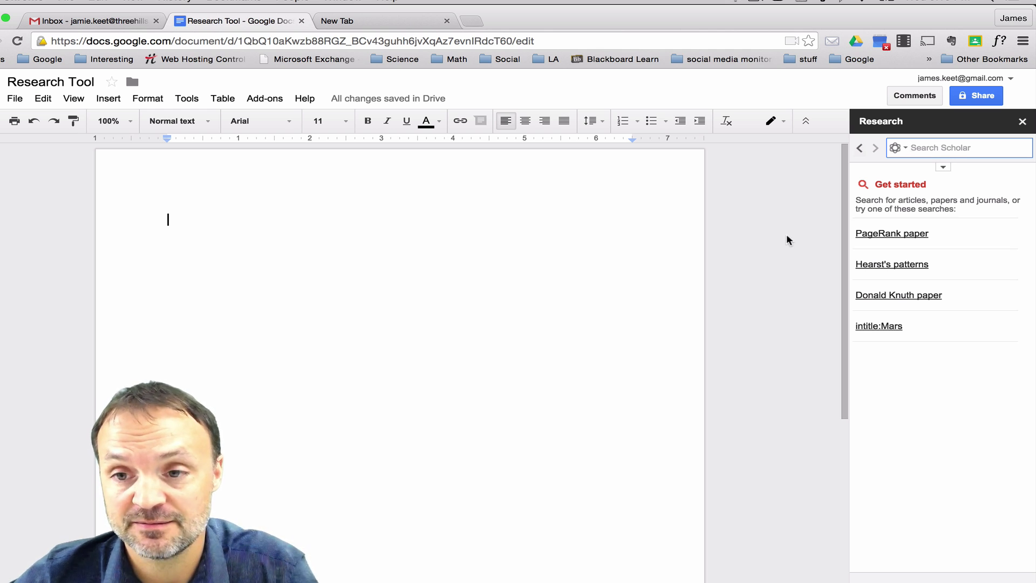
right_click(927, 150)
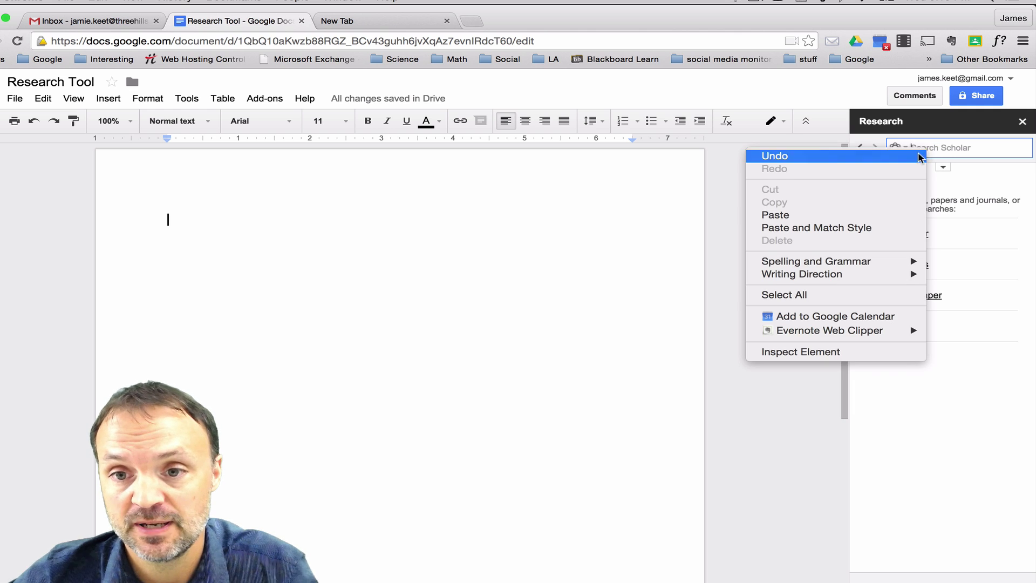
left_click(879, 213)
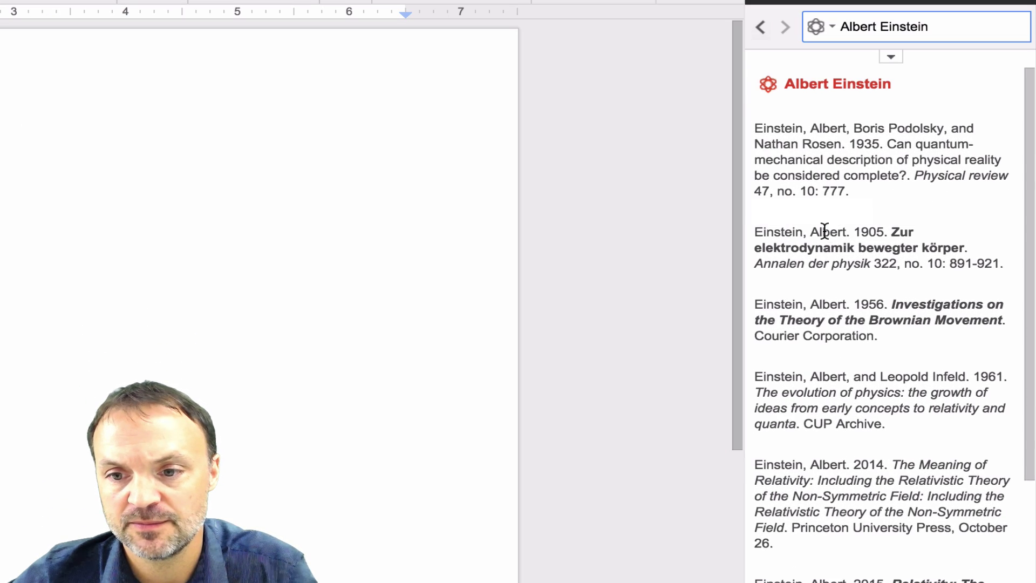
Insert the 2015 'Relativity' citation into the document and start a new line.
scroll(902, 278, "down", 2)
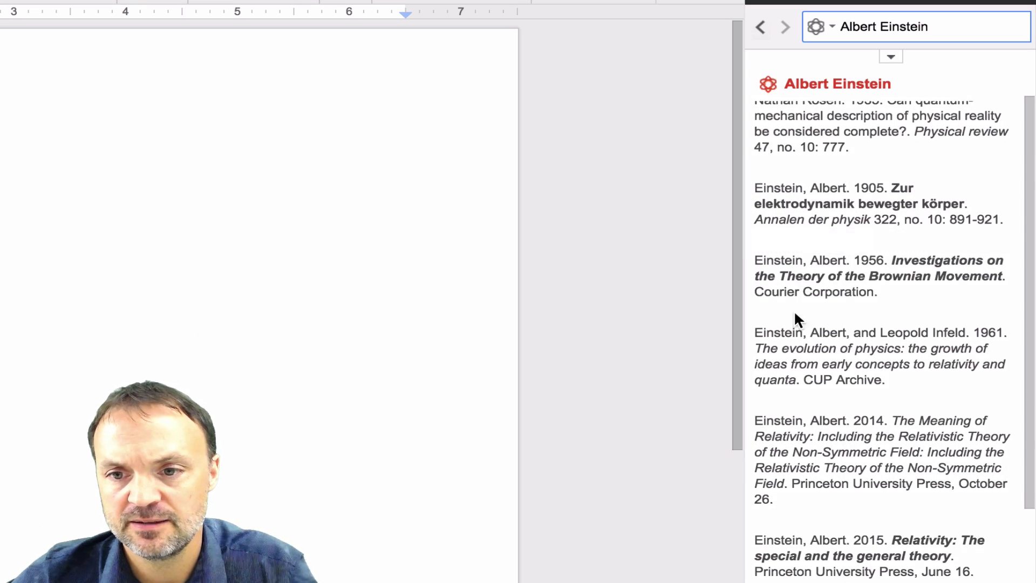
scroll(799, 335, "down", 2)
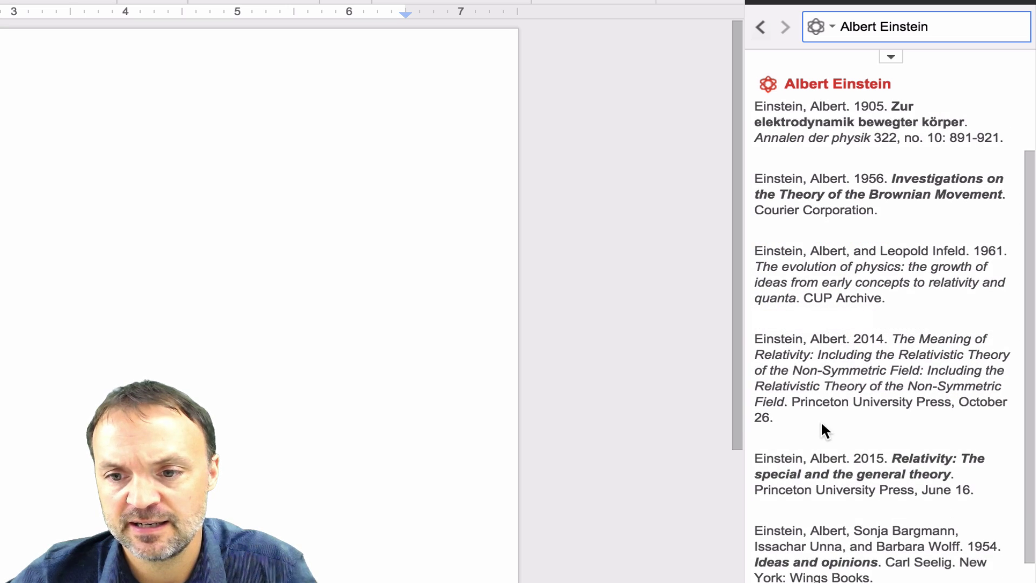
scroll(850, 470, "down", 1)
mouse_move(849, 473)
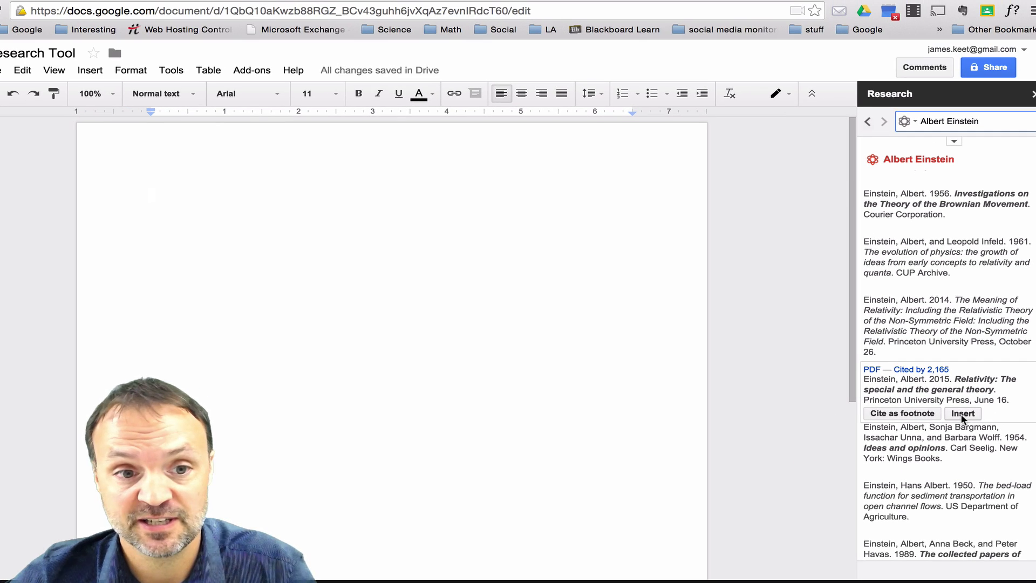
left_click(963, 413)
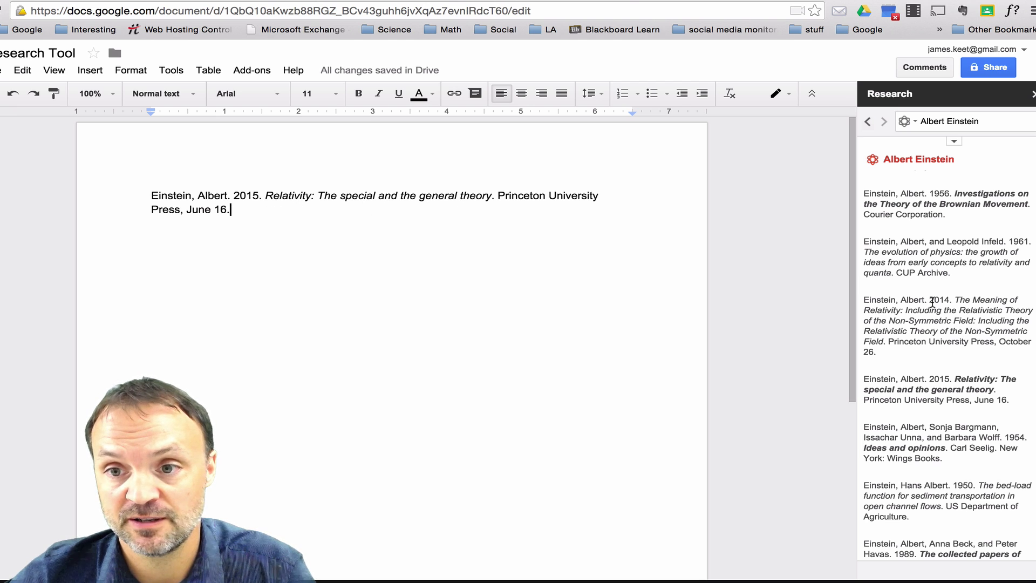
scroll(950, 191, "up", 3)
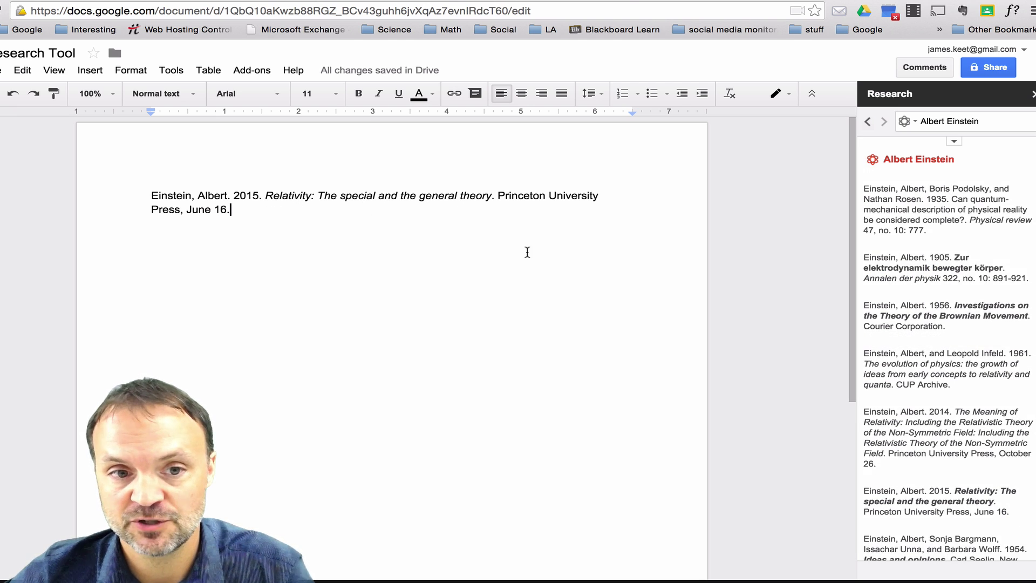
key("Return")
key("Return")
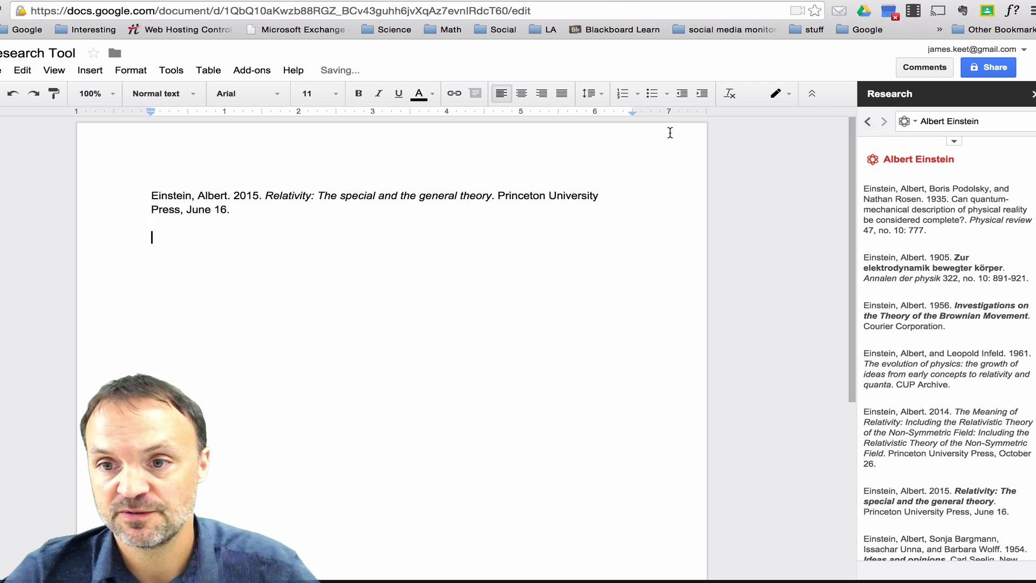
Switch the citation format to MLA, insert the Relativity citation, and start a new line.
left_click(955, 142)
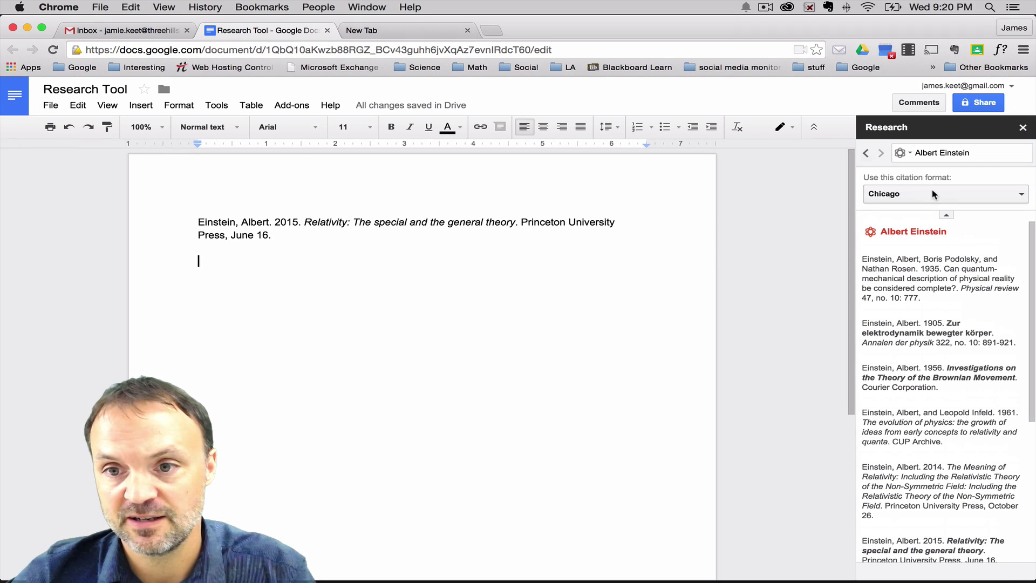
left_click(938, 195)
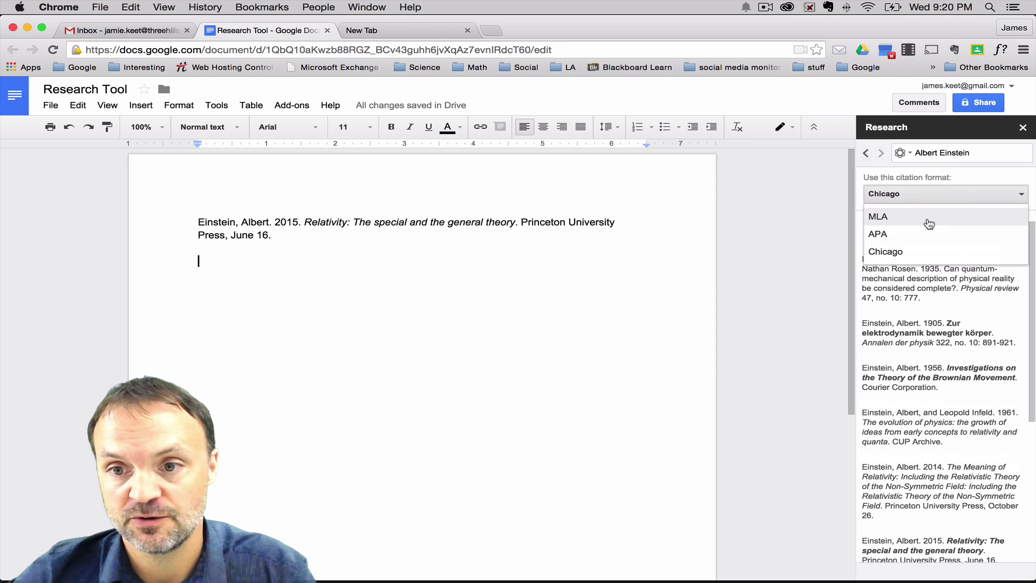
left_click(929, 222)
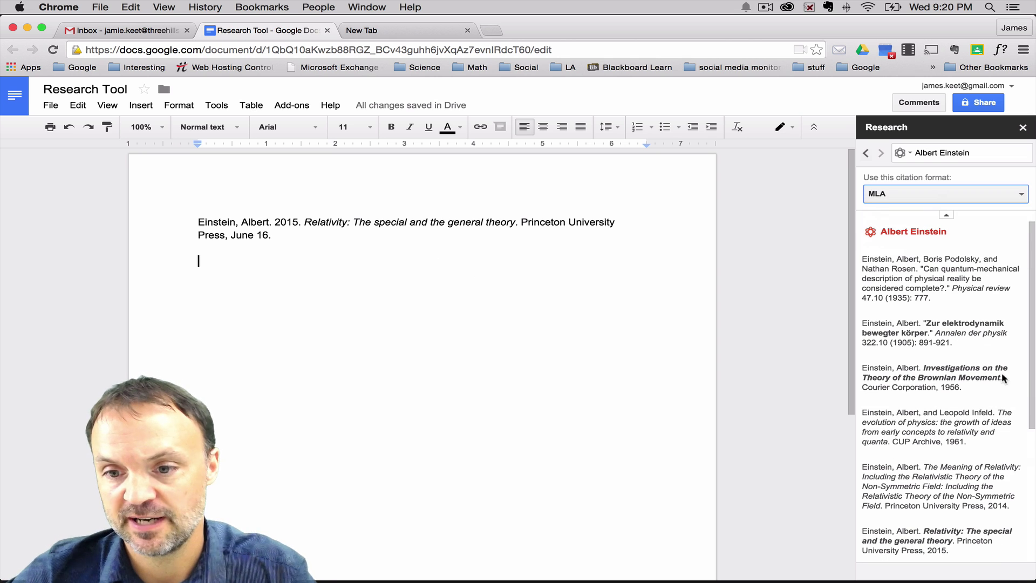
scroll(969, 399, "down", 3)
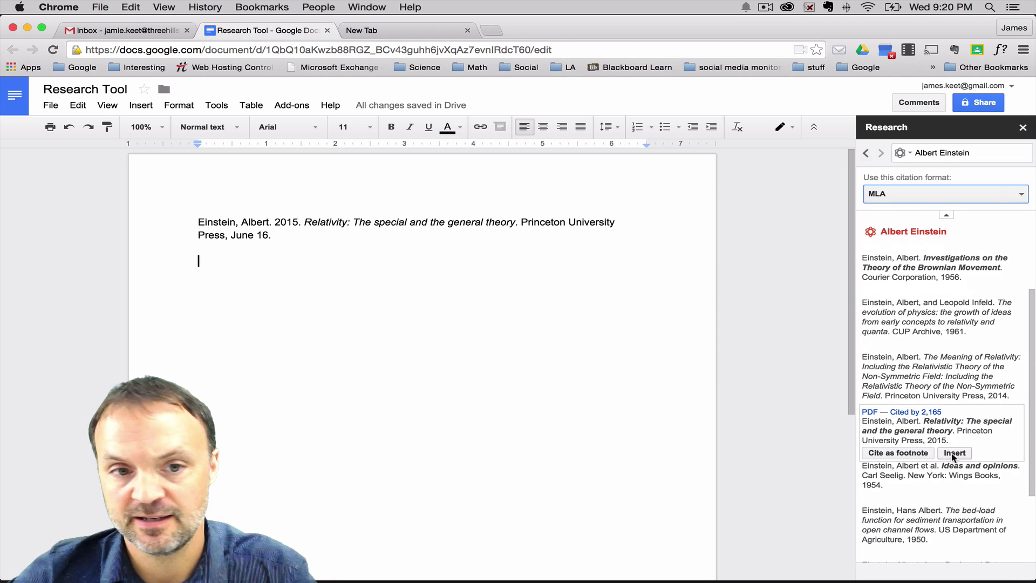
left_click(960, 460)
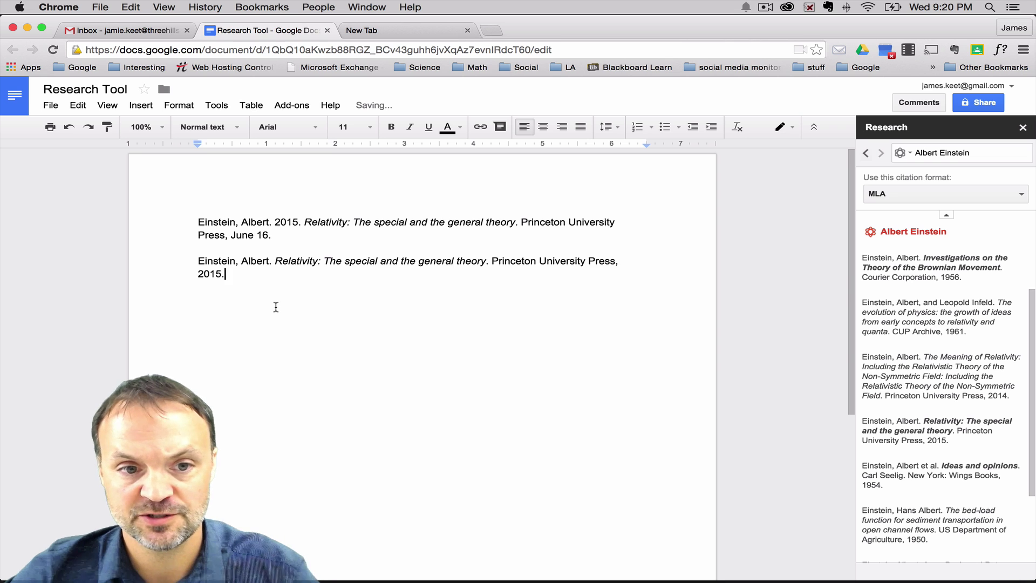
key("Return")
key("Return")
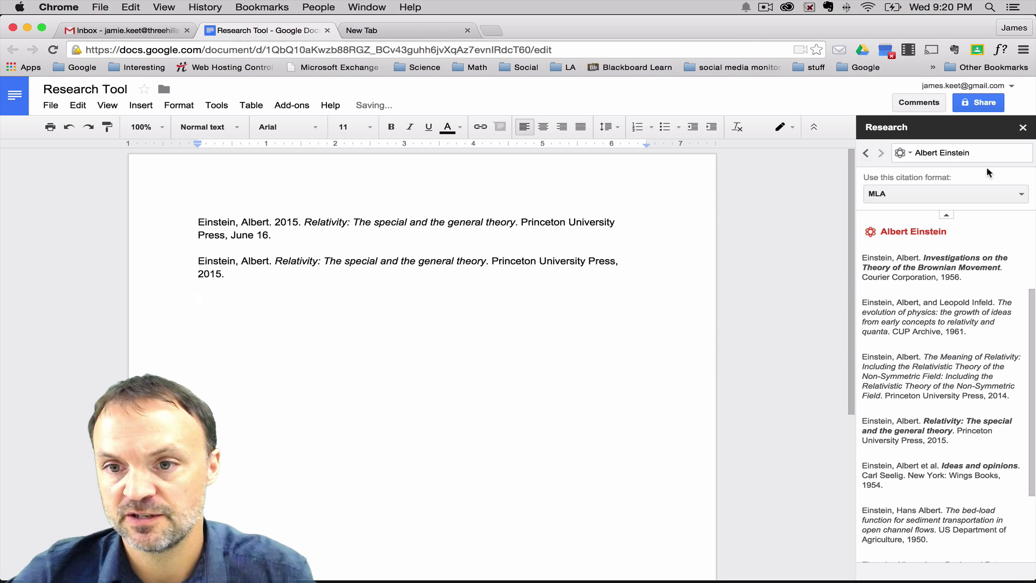
Switch the citation format to APA and insert the Relativity citation again.
left_click(947, 202)
left_click(949, 195)
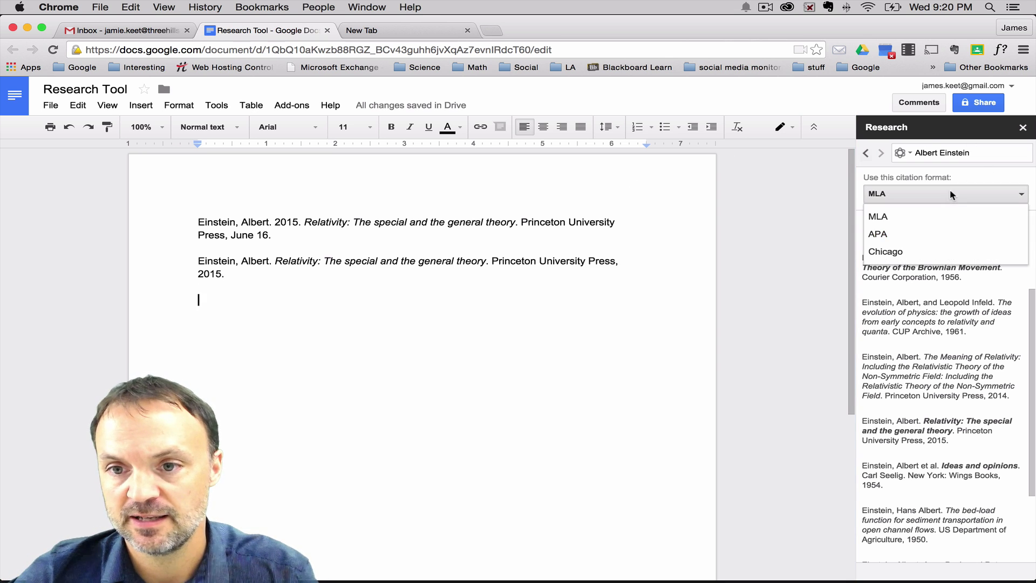
left_click(922, 237)
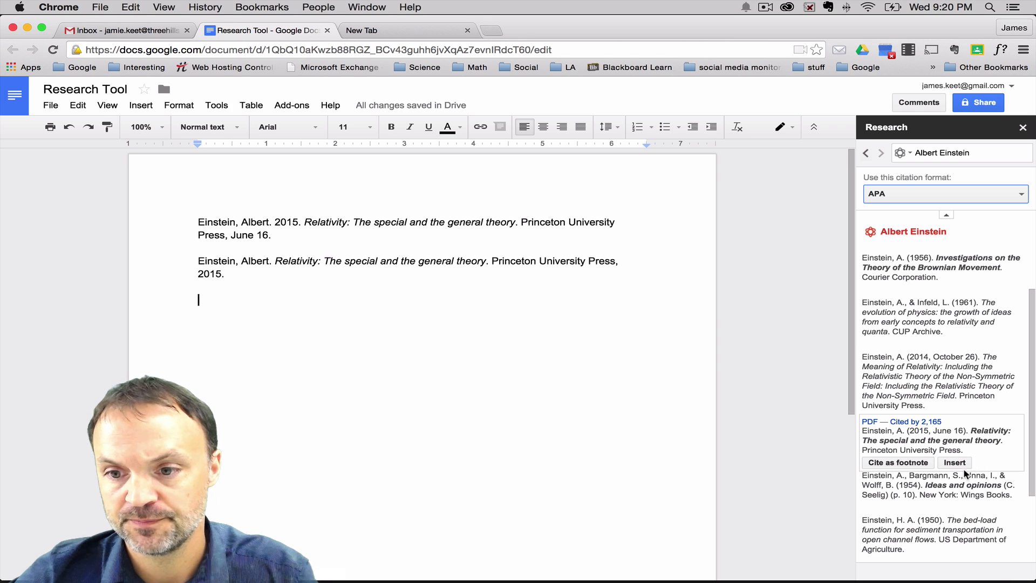
left_click(954, 460)
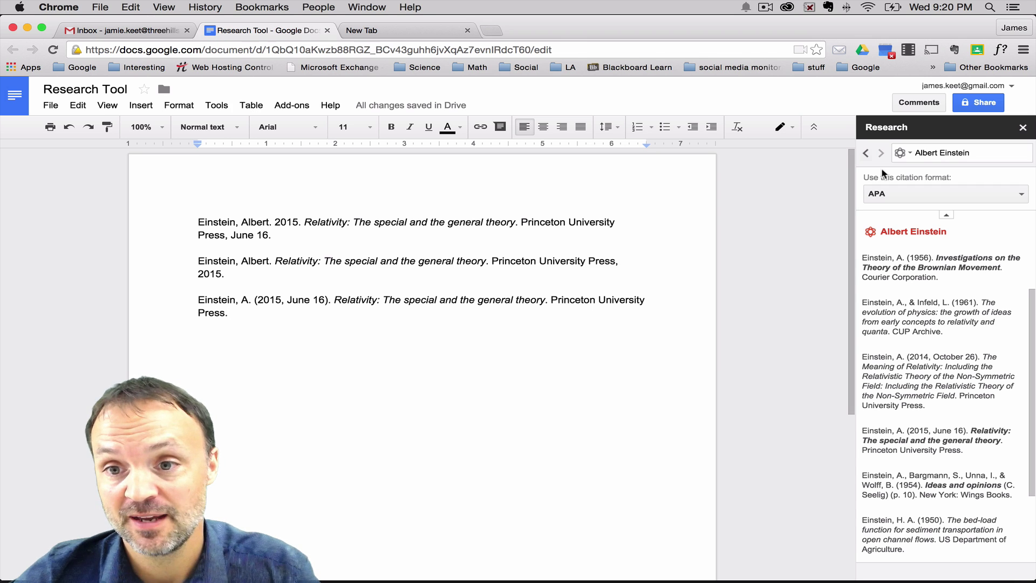
Switch the Research search to images filtered to free-to-use licenses.
left_click(946, 154)
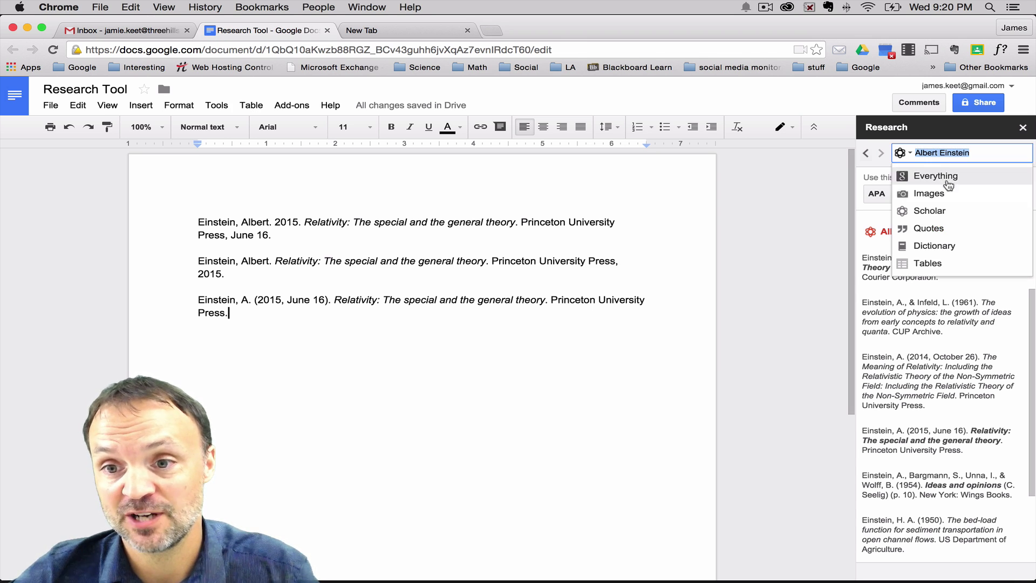
left_click(944, 196)
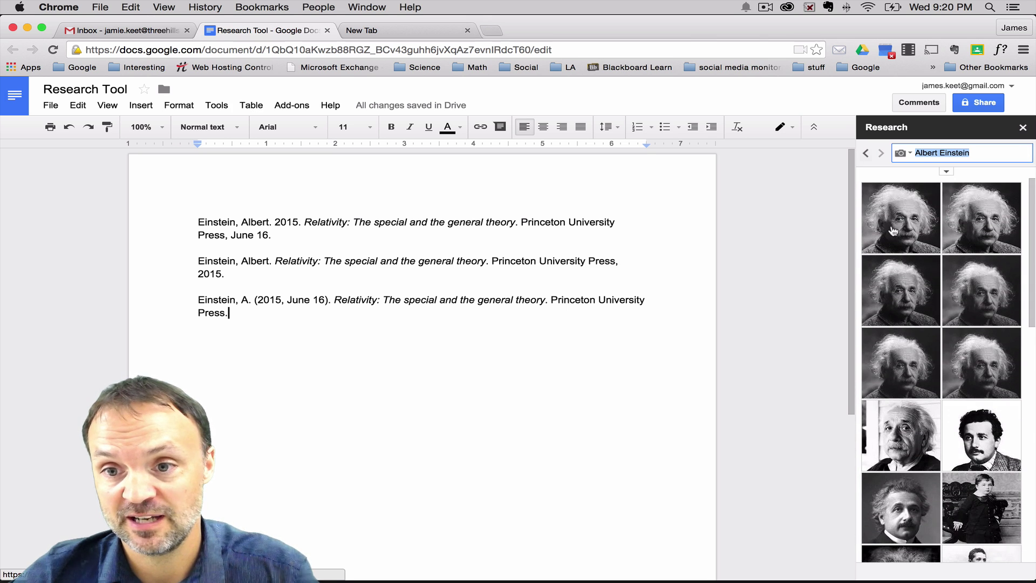
left_click(946, 173)
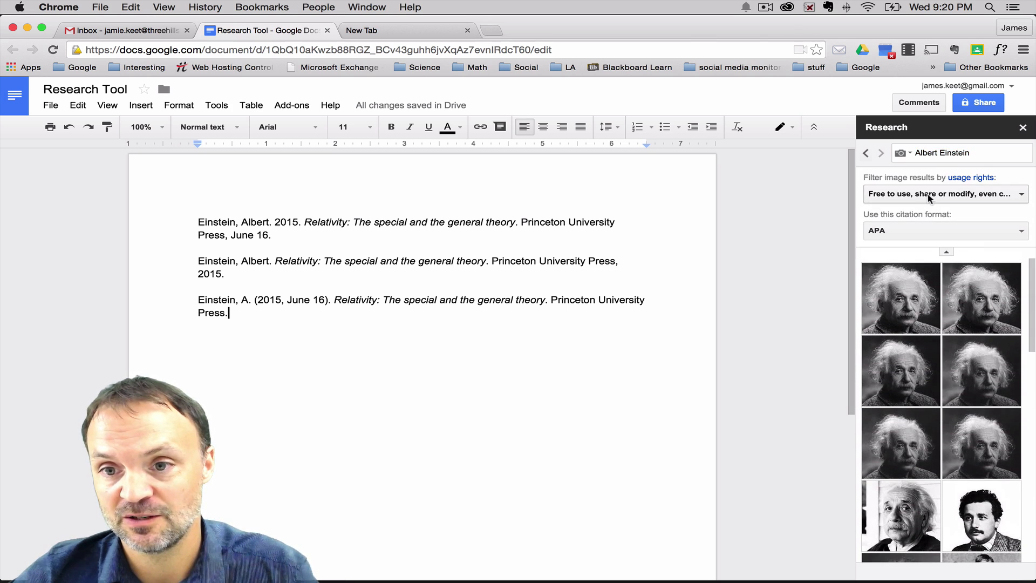
left_click(930, 196)
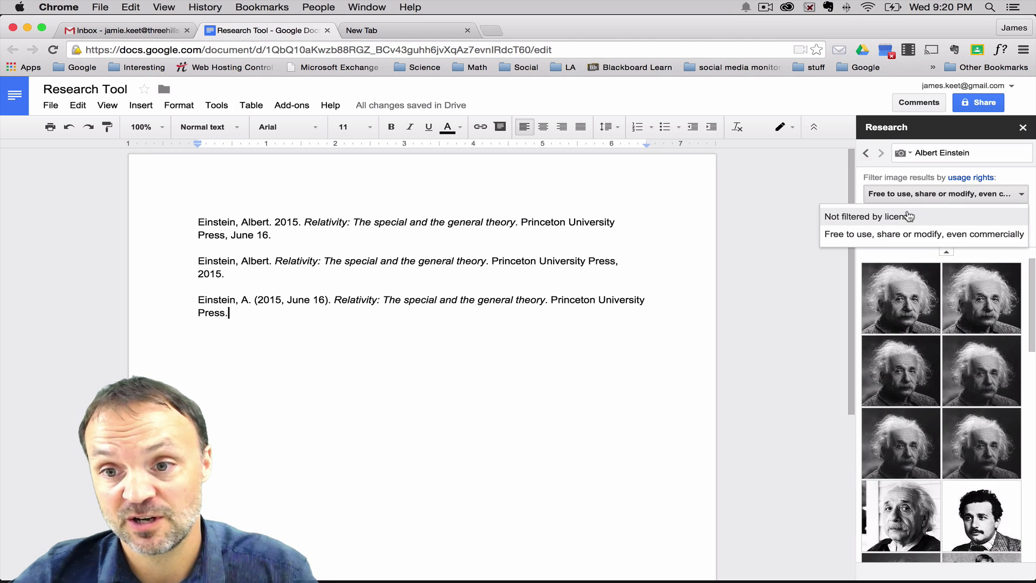
left_click(926, 197)
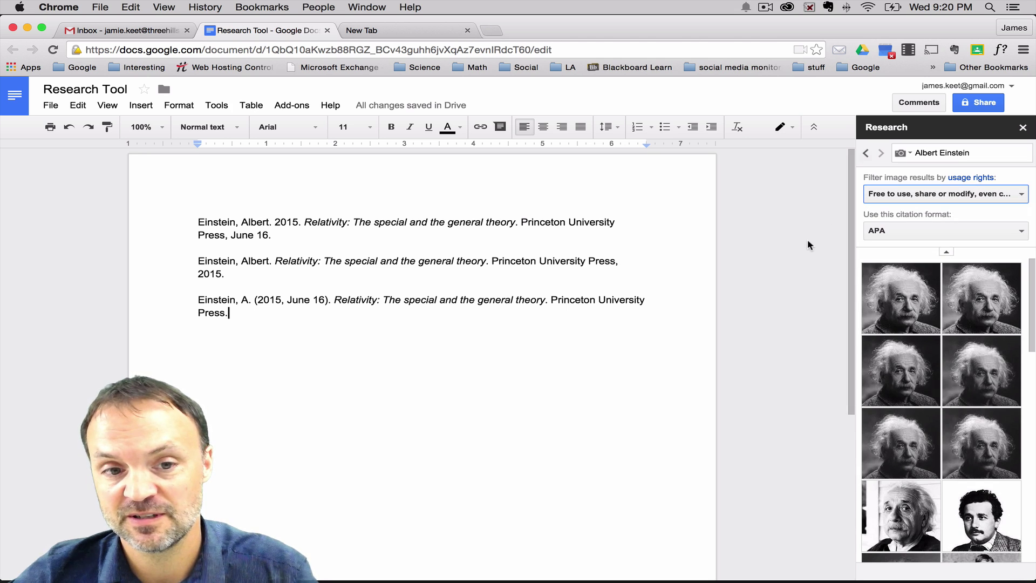
Drag the formal Einstein portrait into the document after 'Press.'.
scroll(808, 239, "down", 2)
scroll(907, 396, "down", 5)
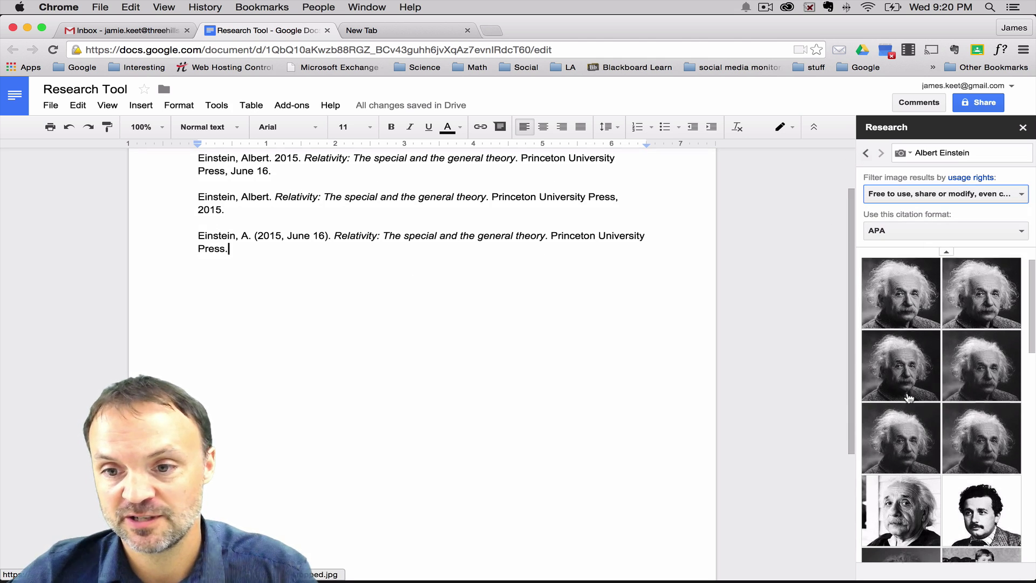
scroll(905, 395, "down", 2)
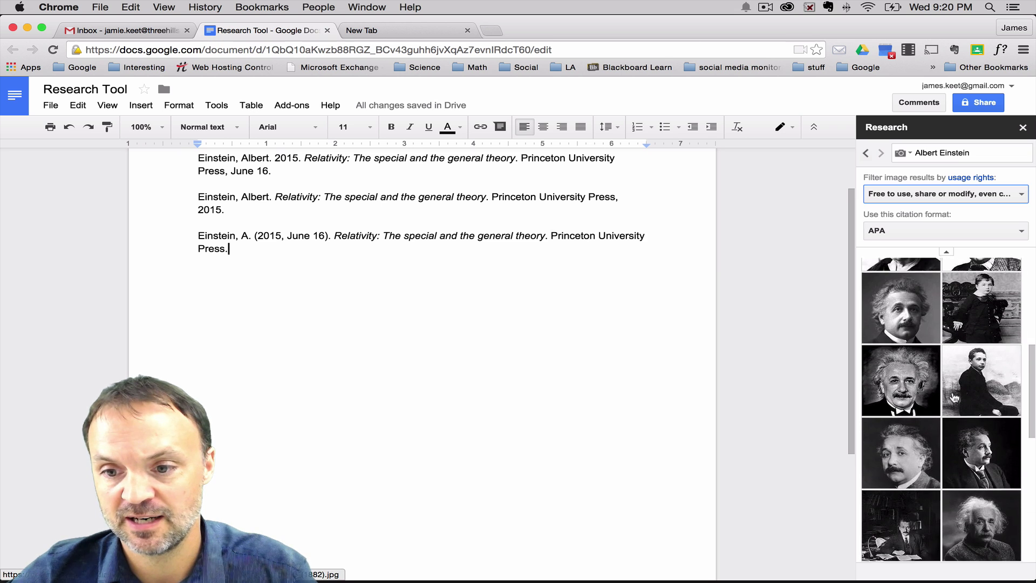
mouse_move(902, 363)
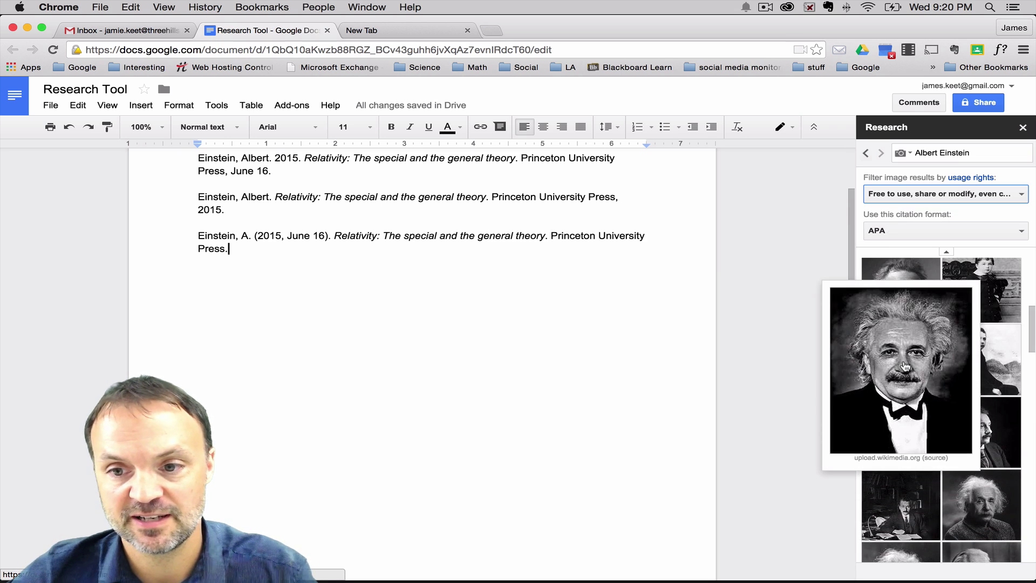
left_click_drag(902, 363, 324, 380)
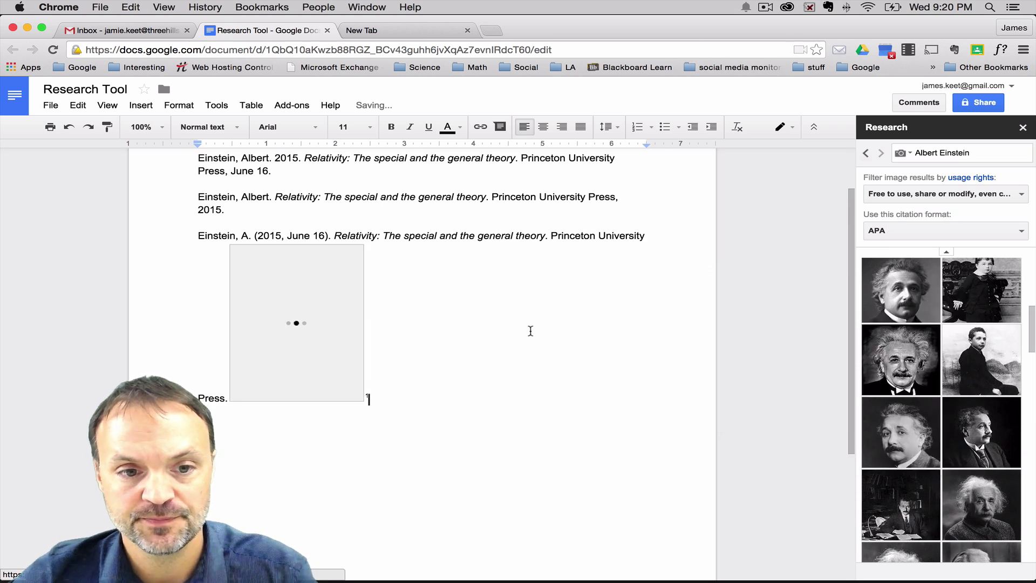
scroll(405, 378, "down", 1)
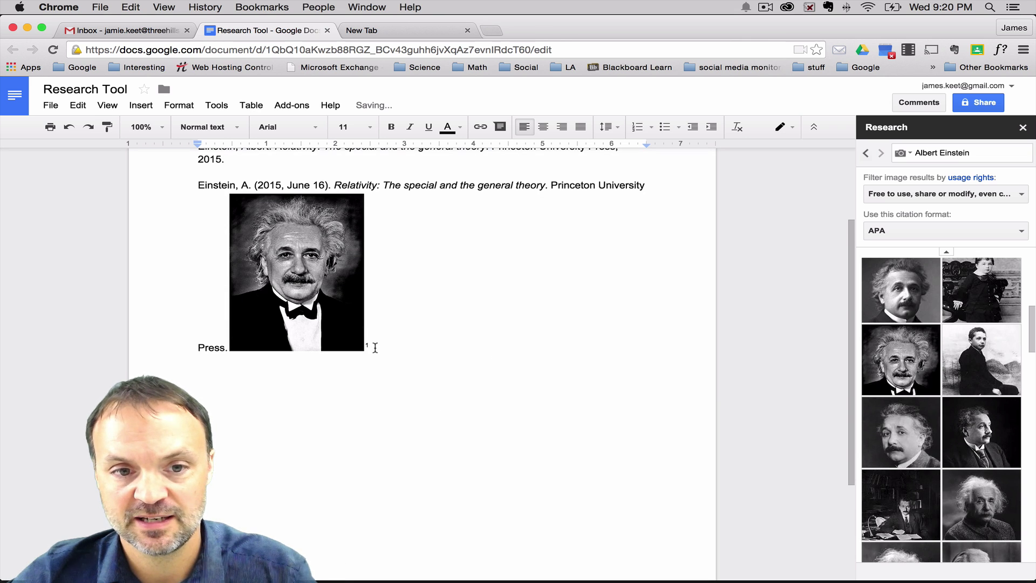
scroll(447, 334, "down", 5)
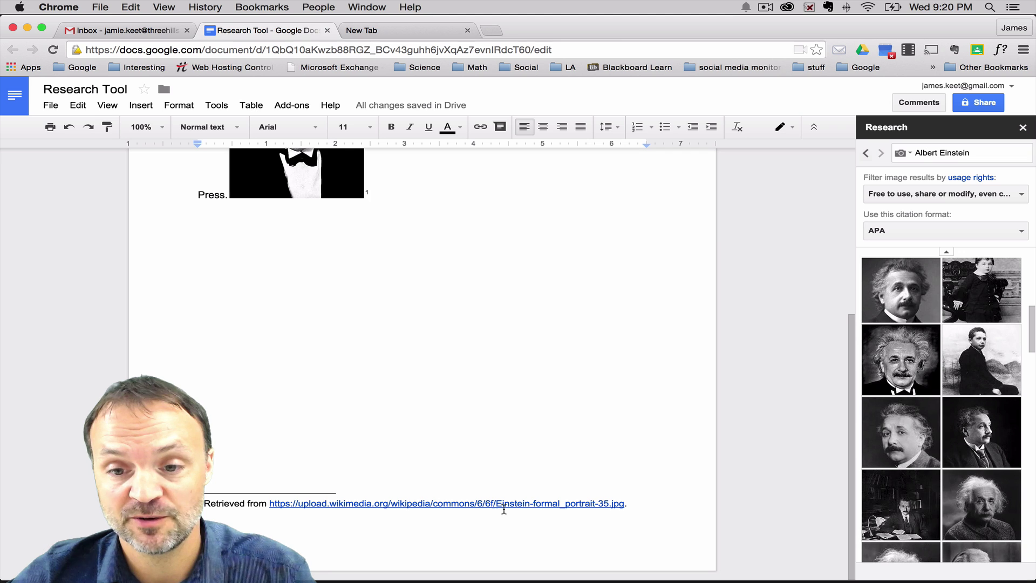
scroll(568, 435, "up", 8)
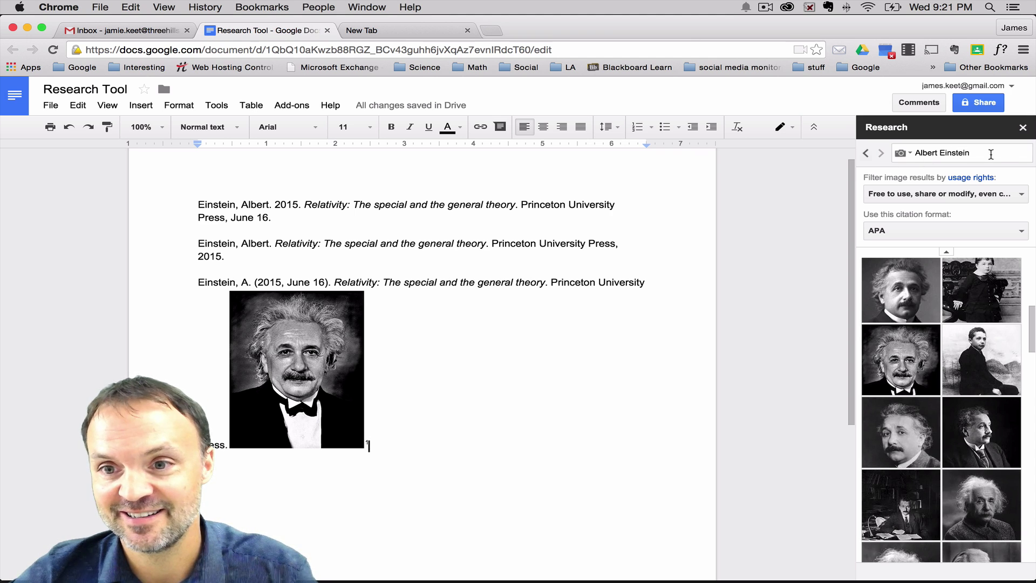
Switch the Research search type to Quotes and browse Einstein's quotes.
left_click(941, 155)
left_click(934, 228)
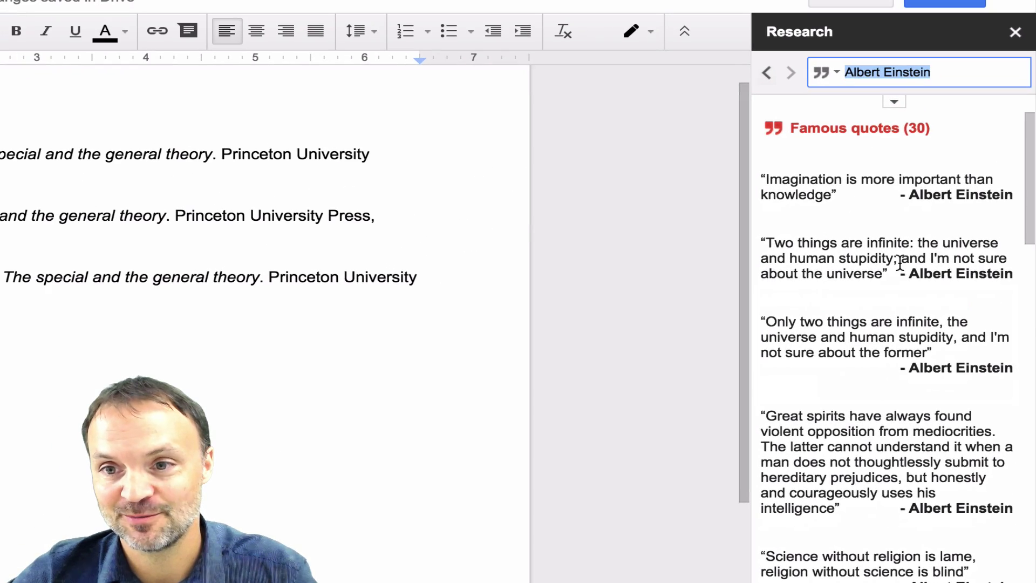
mouse_move(901, 287)
scroll(880, 291, "down", 2)
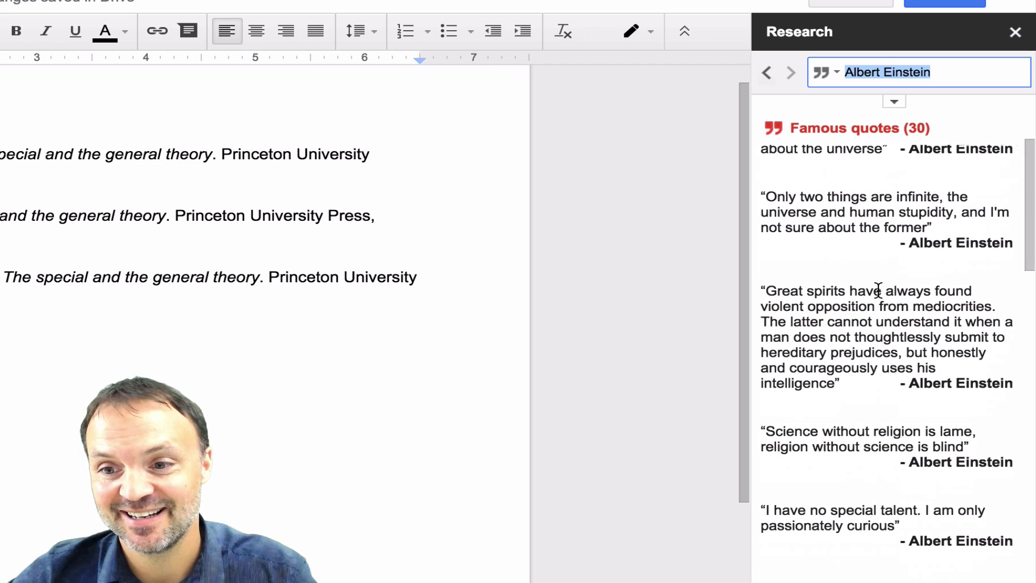
mouse_move(882, 341)
scroll(874, 345, "down", 1)
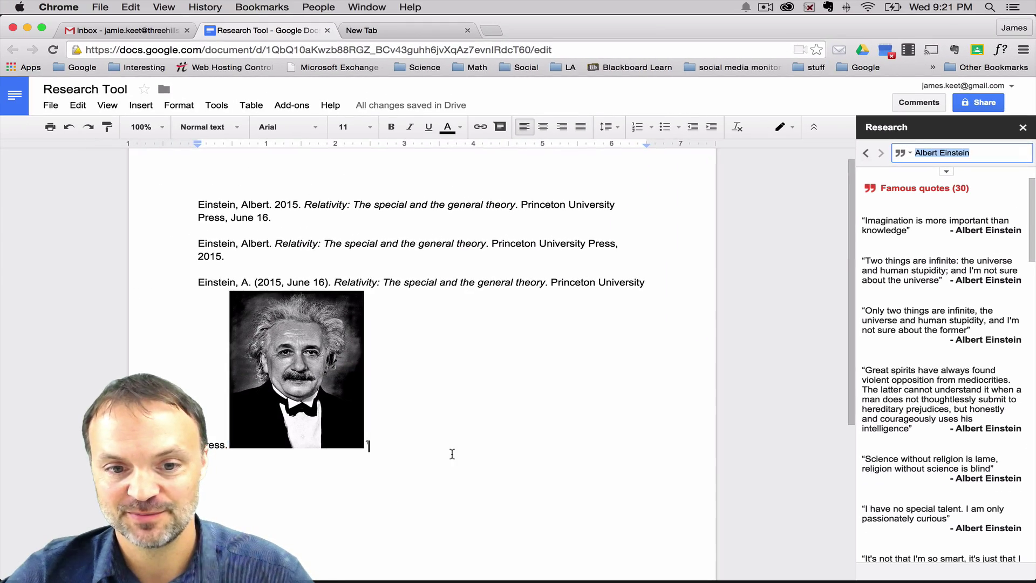
scroll(453, 453, "down", 4)
Insert the 'Great spirits…' quote with its citation on a new line below the portrait.
key("Return")
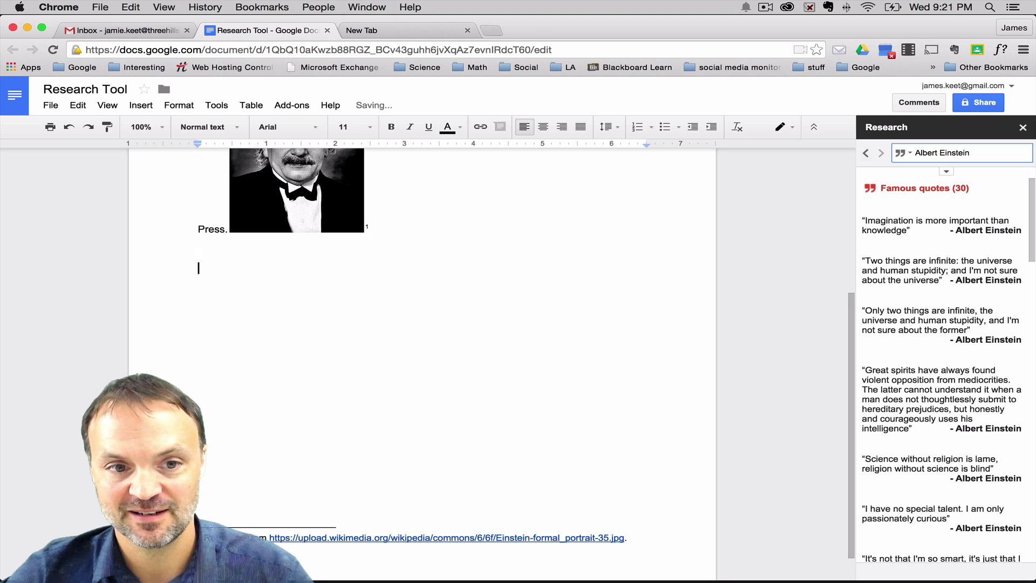
mouse_move(956, 390)
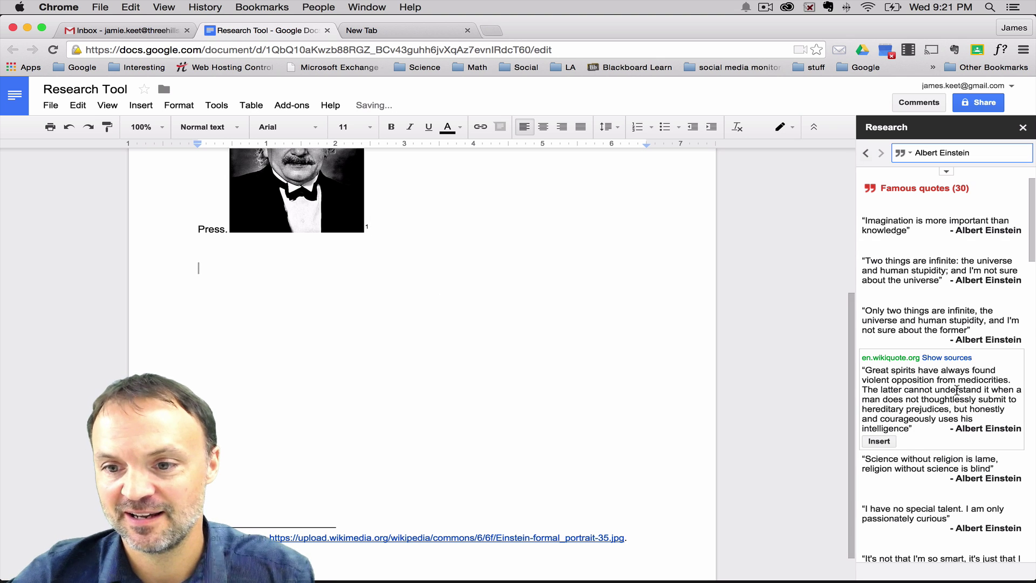
left_click(879, 441)
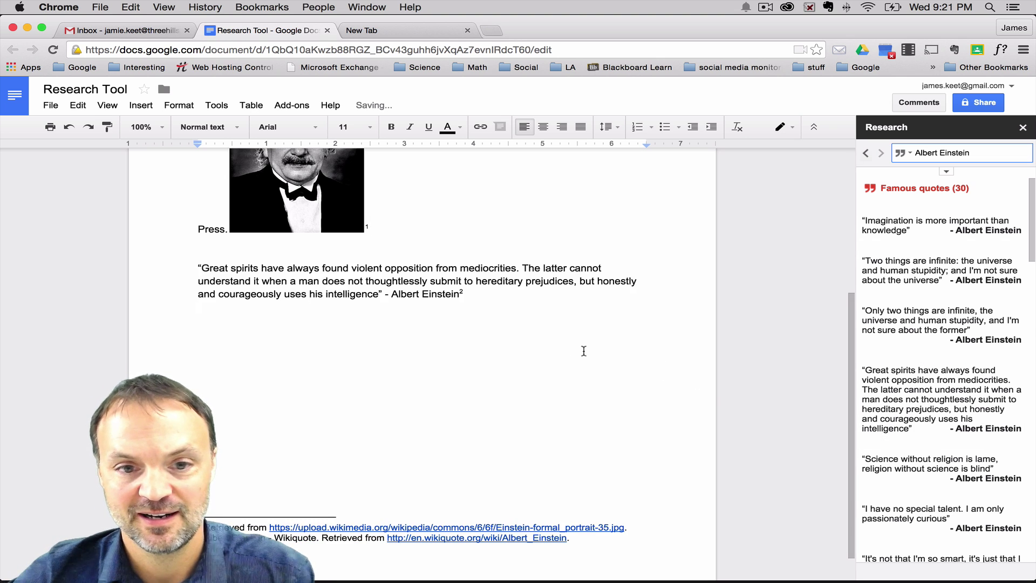
scroll(461, 338, "up", 1)
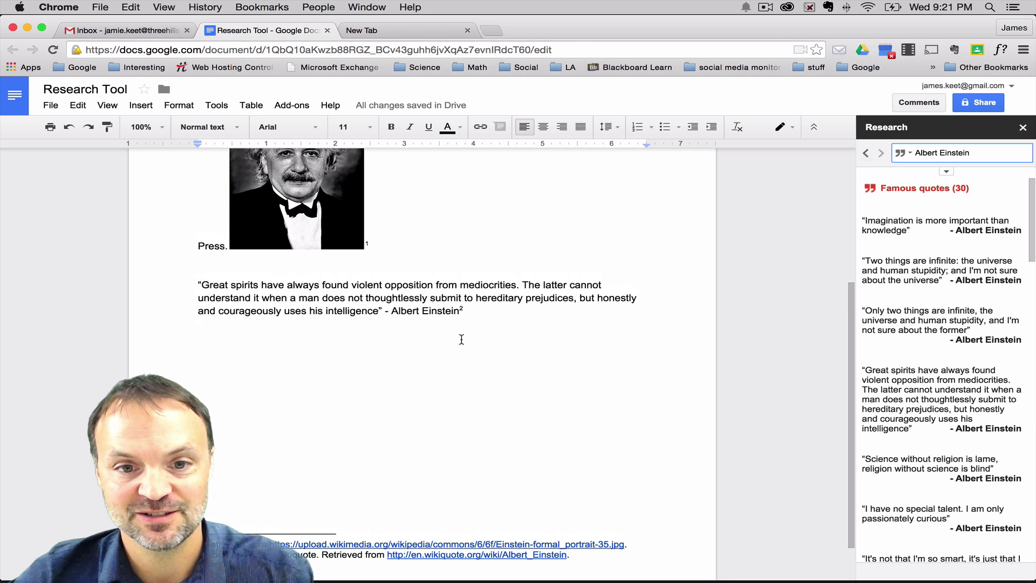
scroll(432, 405, "down", 2)
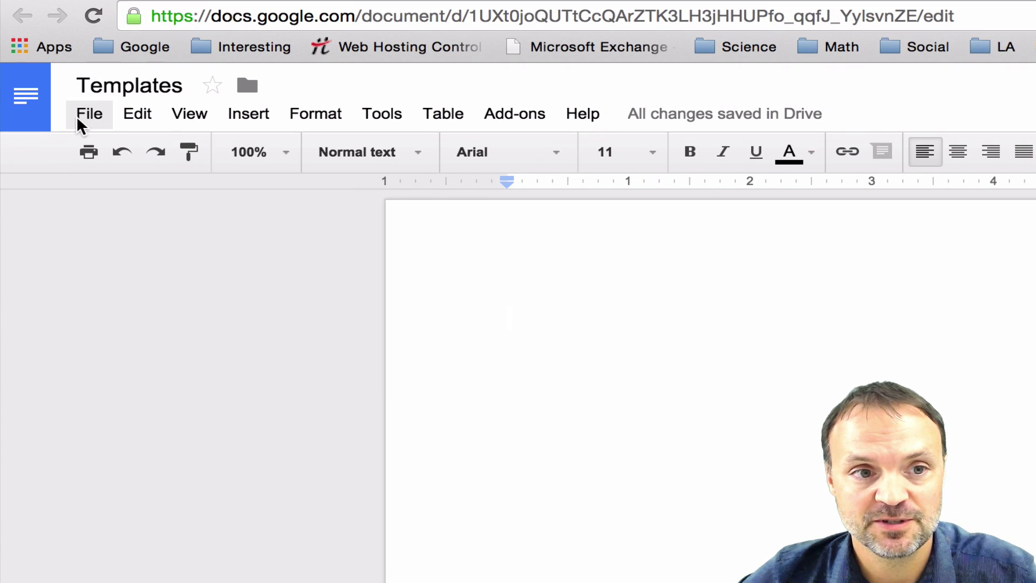
Use File > New > From template to open the template gallery.
left_click(51, 105)
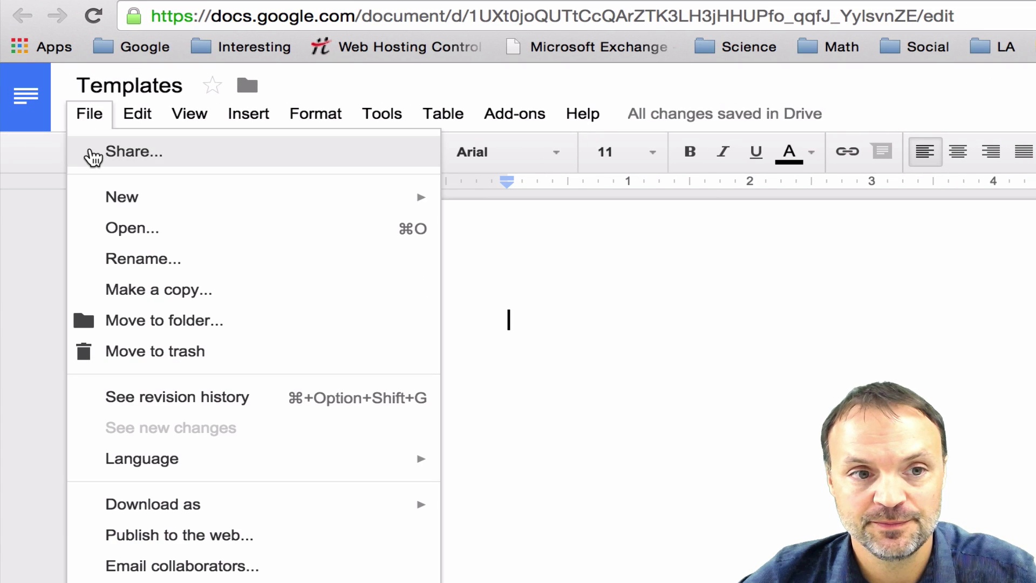
mouse_move(132, 203)
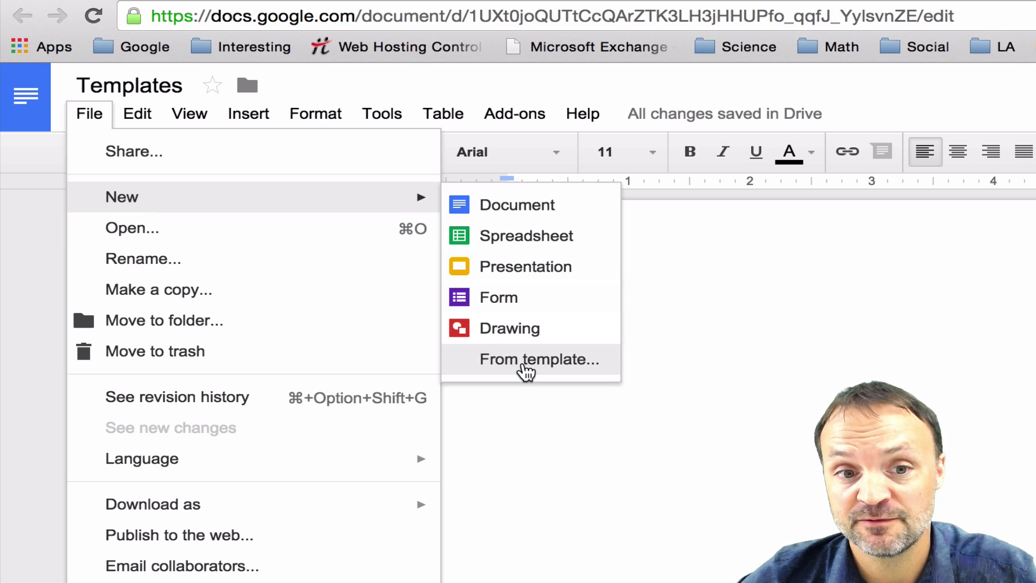
left_click(524, 360)
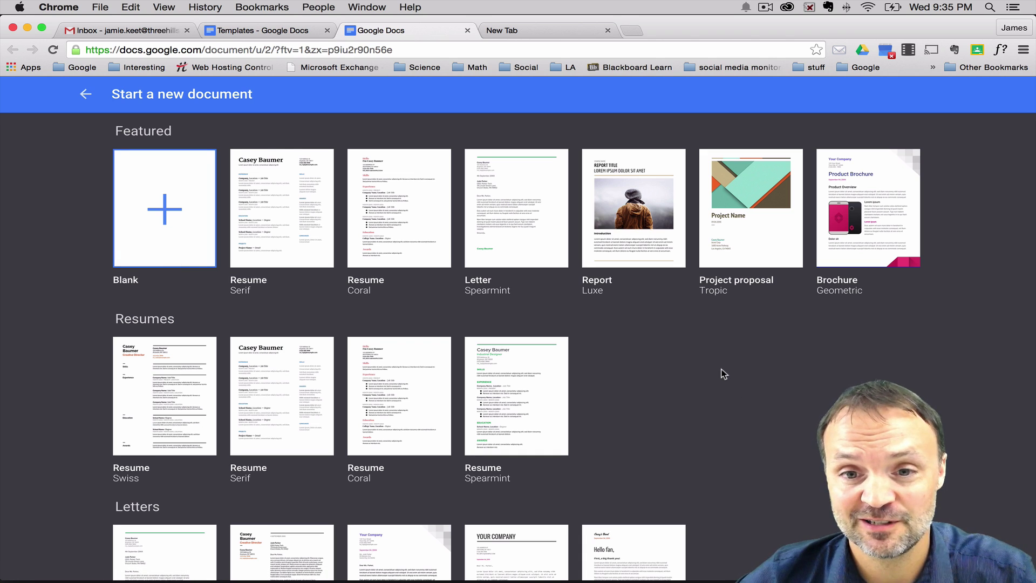
Scroll to the Education templates and create a document from the Essay Playful template.
scroll(724, 373, "down", 2)
scroll(723, 373, "up", 2)
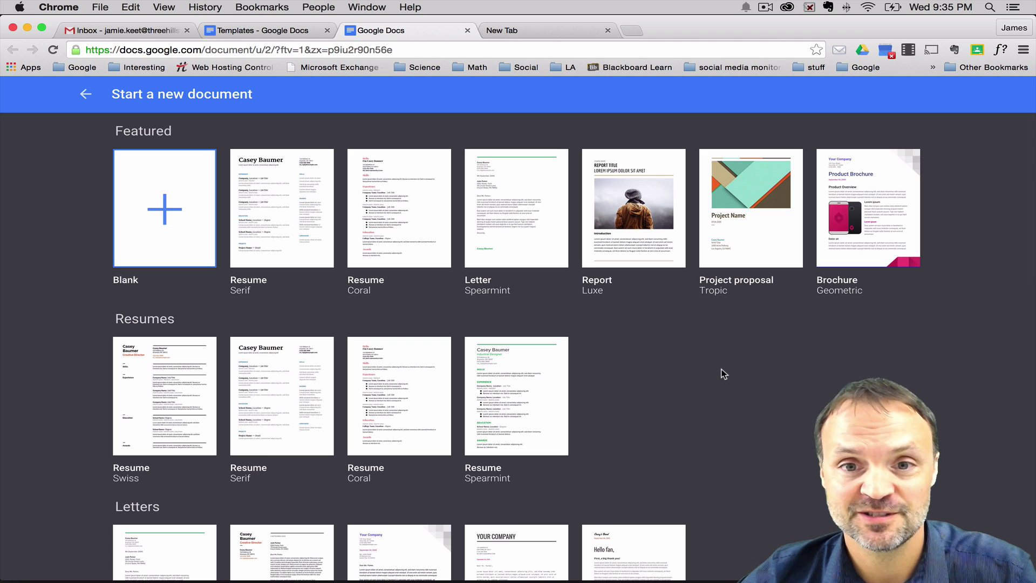
scroll(721, 371, "down", 1)
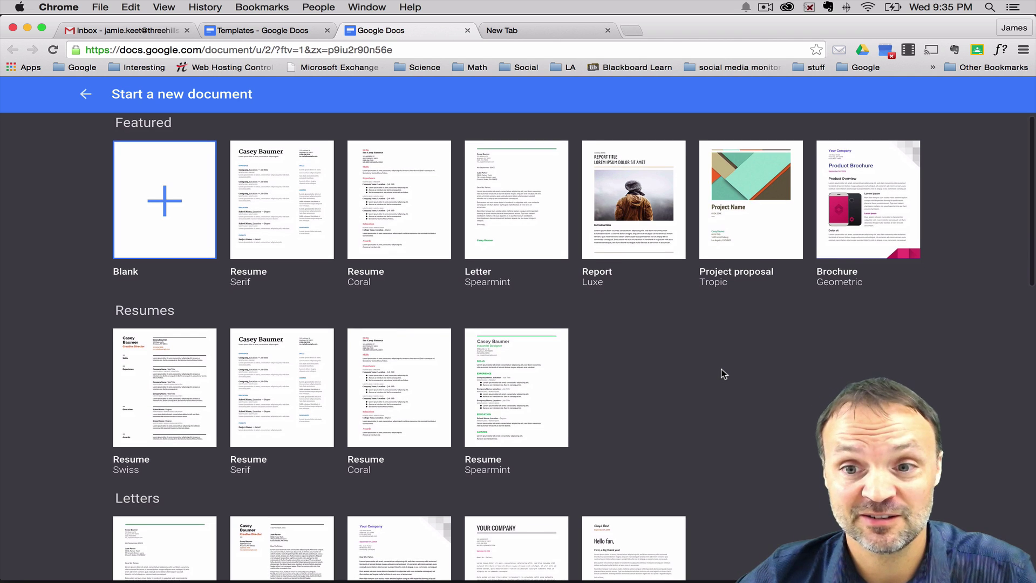
scroll(688, 376, "down", 1)
scroll(688, 381, "up", 1)
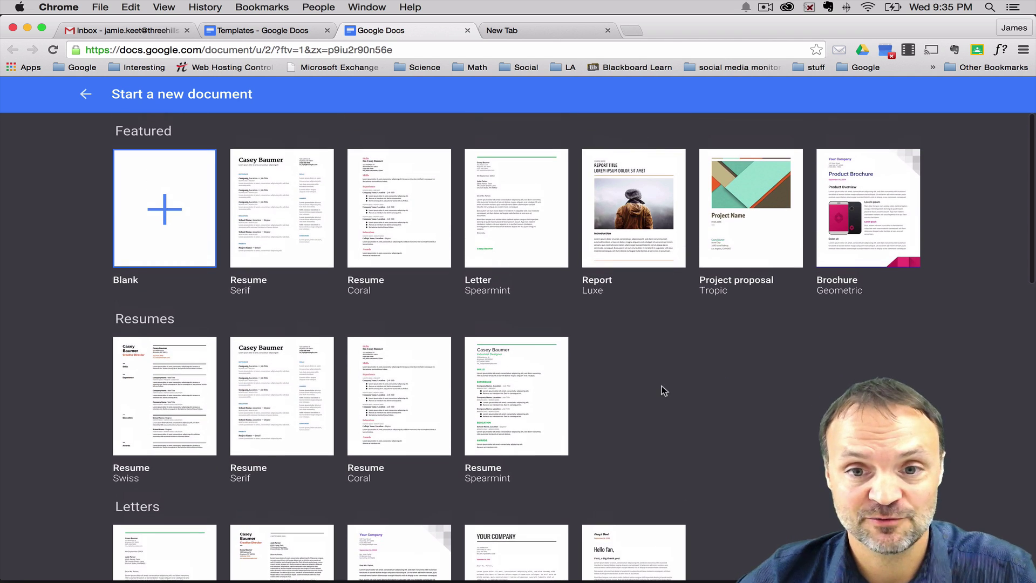
scroll(663, 387, "down", 6)
scroll(573, 437, "down", 3)
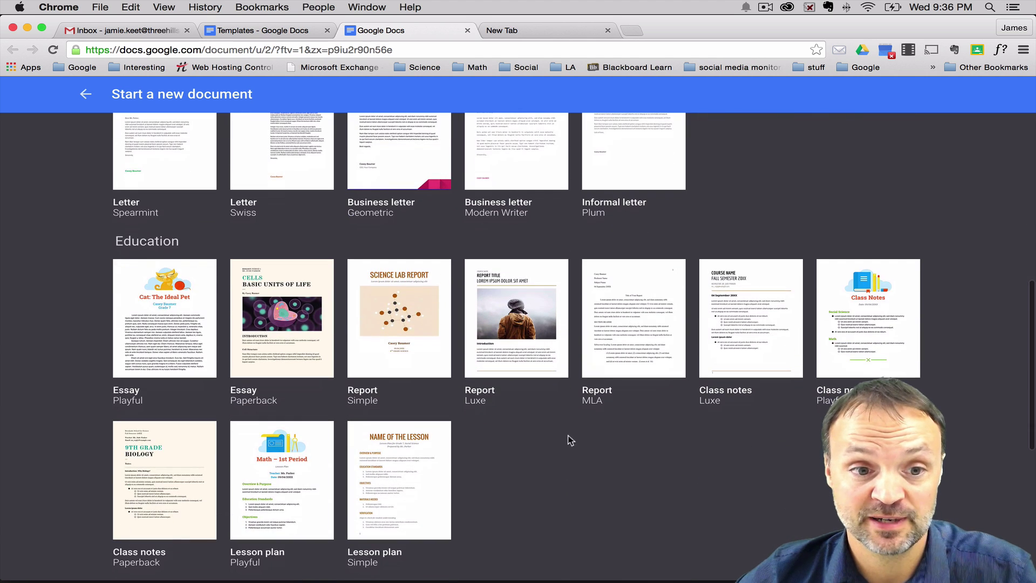
left_click(176, 311)
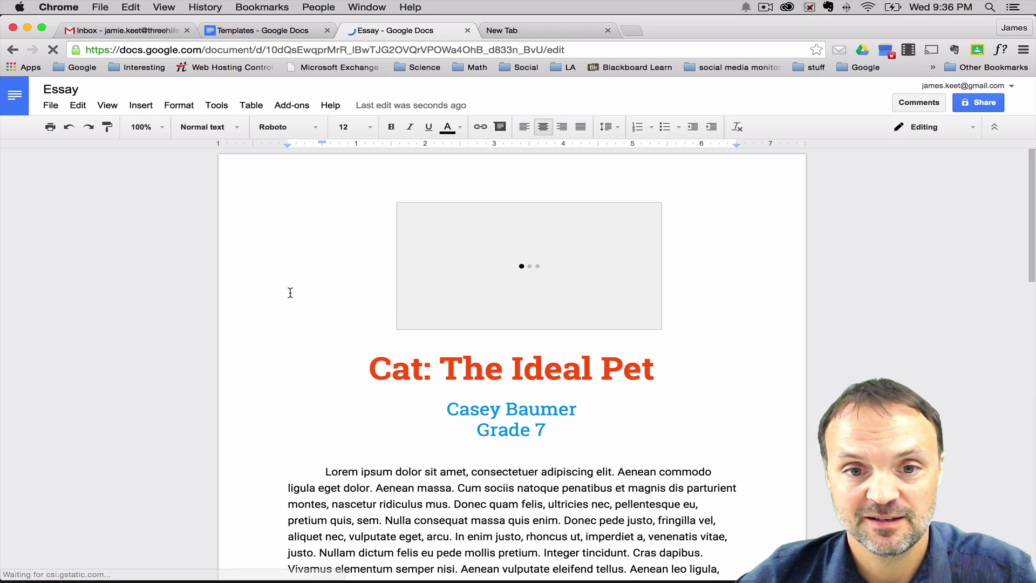
scroll(291, 292, "down", 2)
scroll(289, 292, "up", 3)
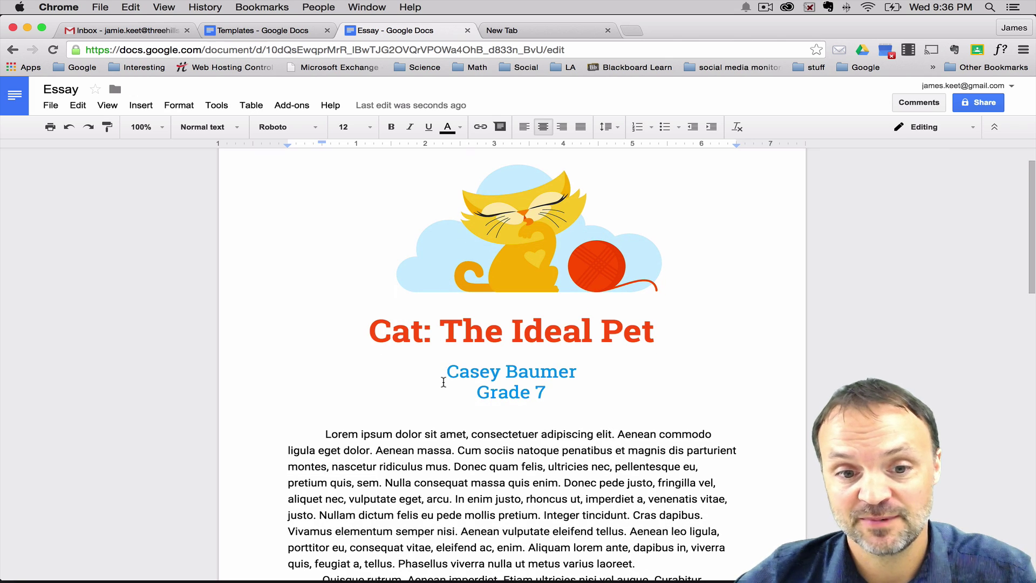
scroll(444, 378, "down", 5)
scroll(530, 339, "up", 4)
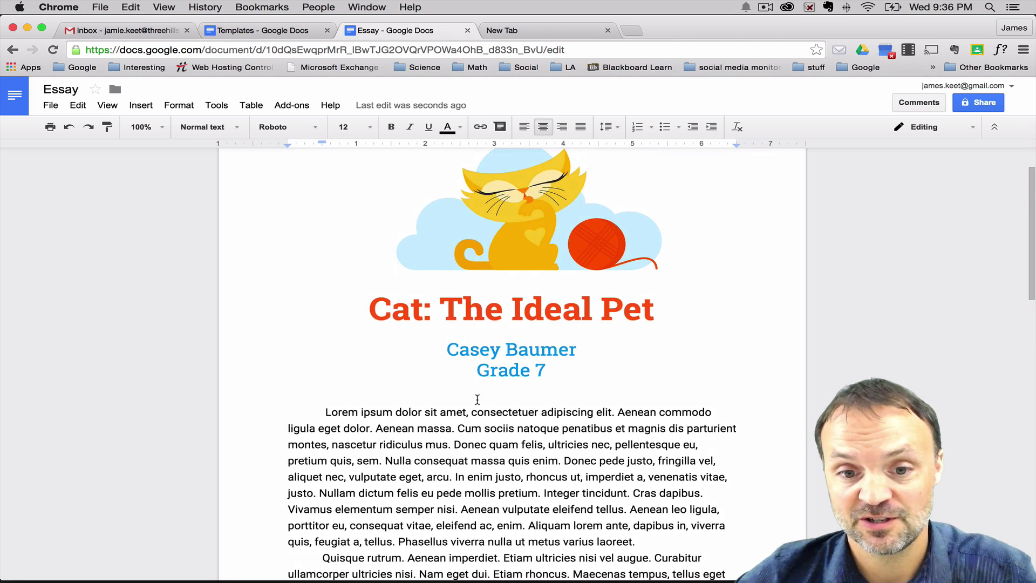
scroll(477, 400, "down", 4)
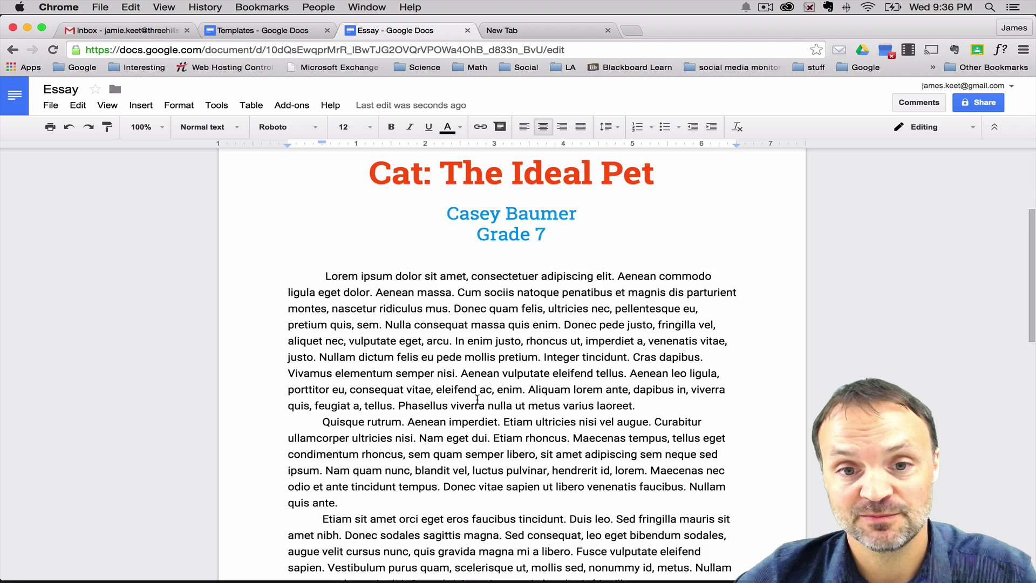
scroll(477, 400, "up", 5)
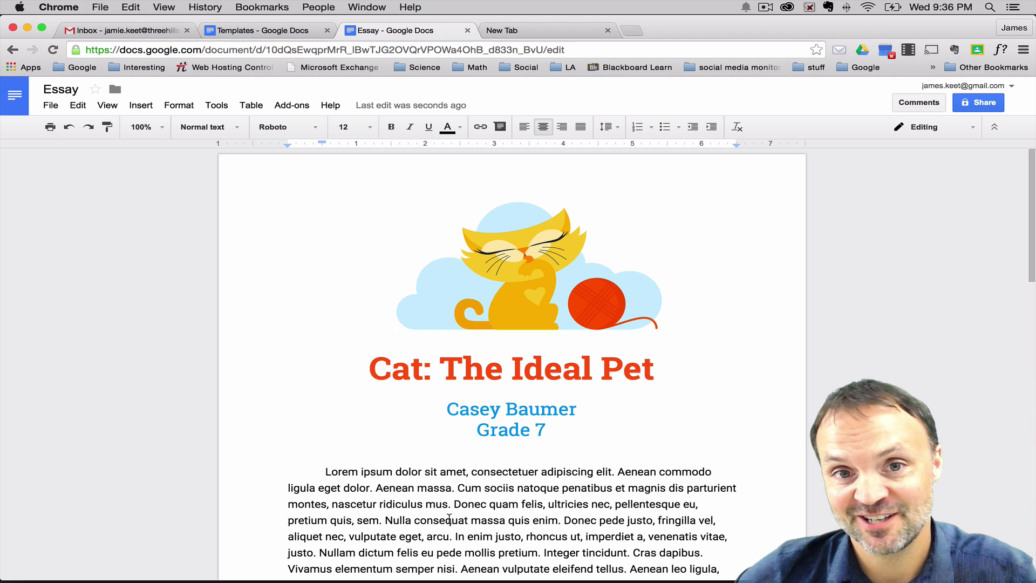
scroll(449, 520, "down", 3)
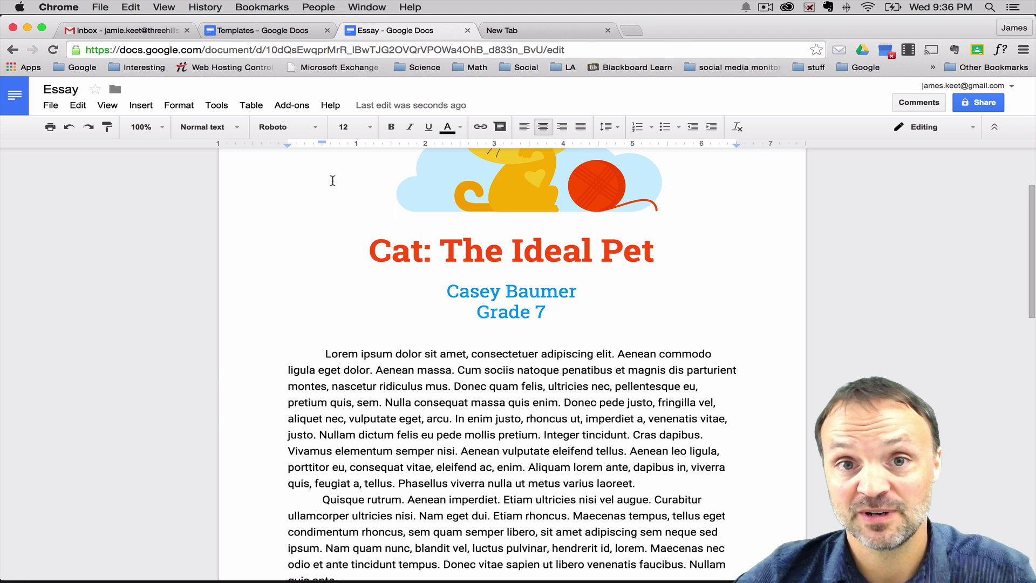
Return to the Docs home page, expand the template gallery with MORE, and browse it.
left_click(14, 101)
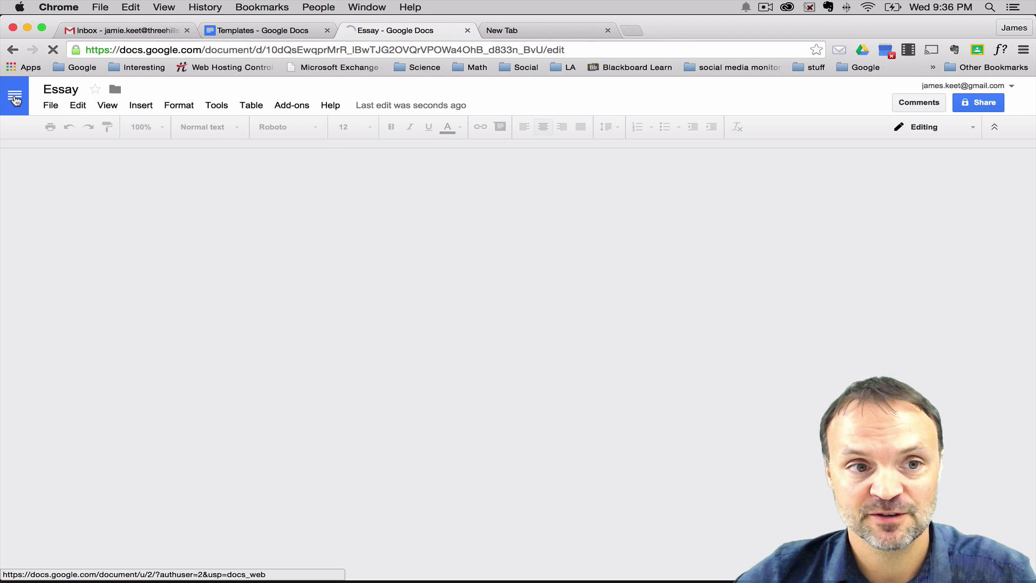
scroll(302, 377, "down", 2)
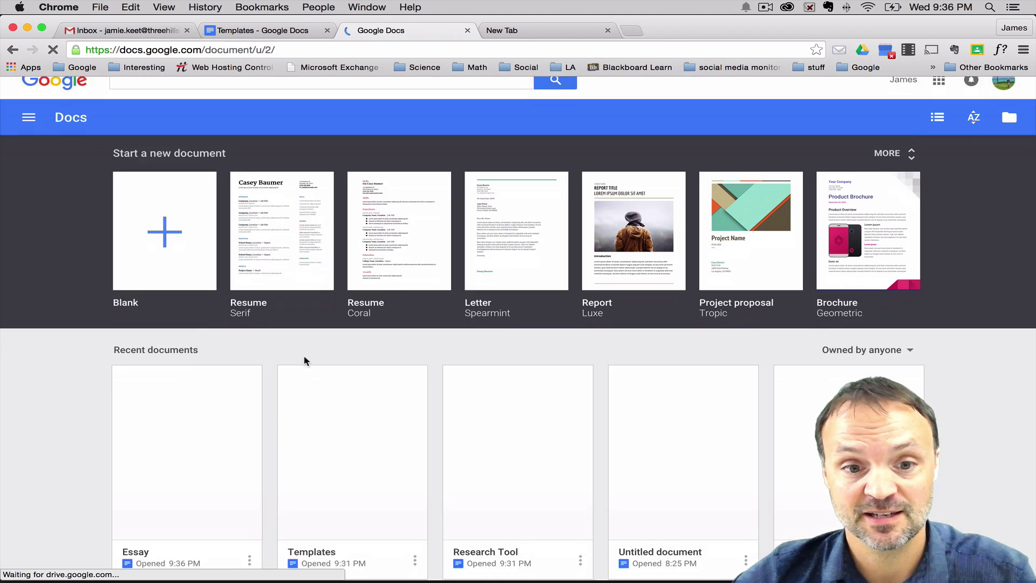
scroll(135, 346, "up", 2)
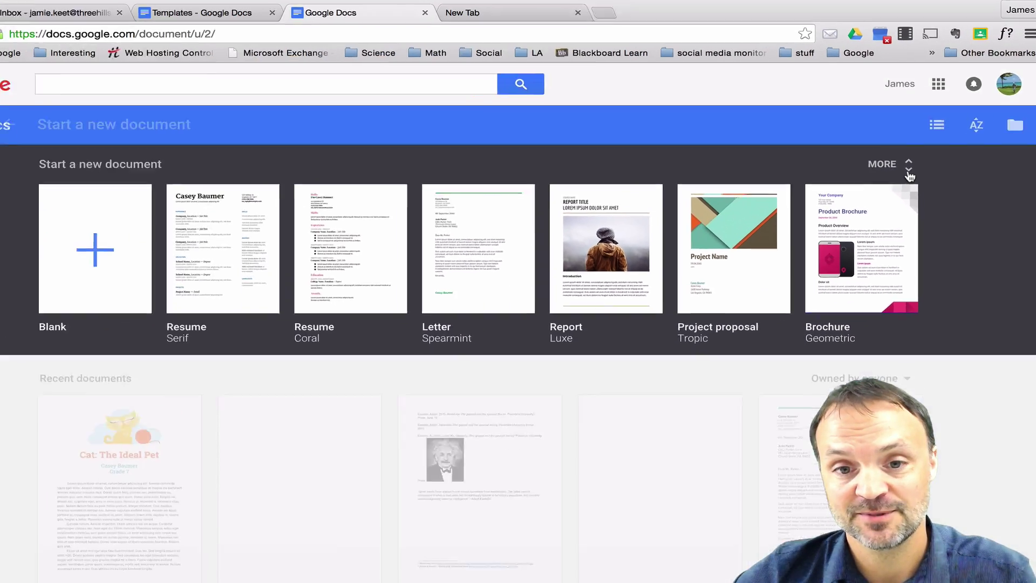
left_click(881, 123)
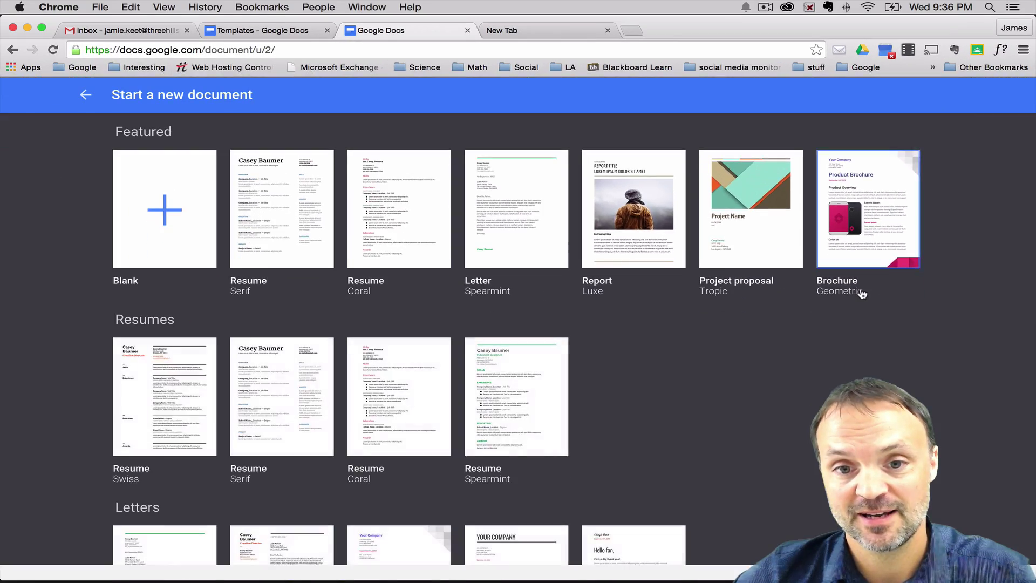
scroll(862, 294, "down", 3)
scroll(861, 292, "down", 7)
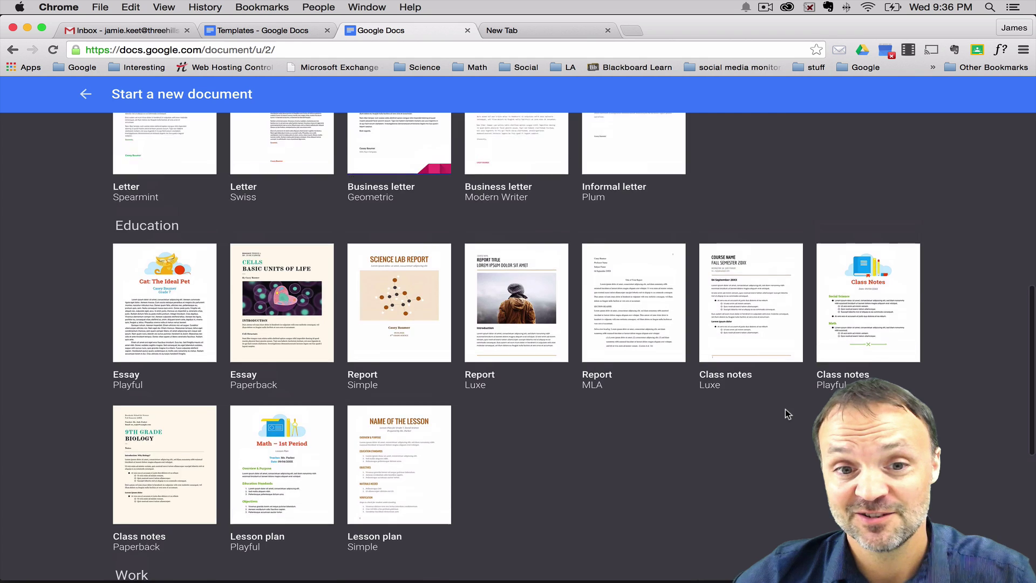
scroll(787, 412, "up", 9)
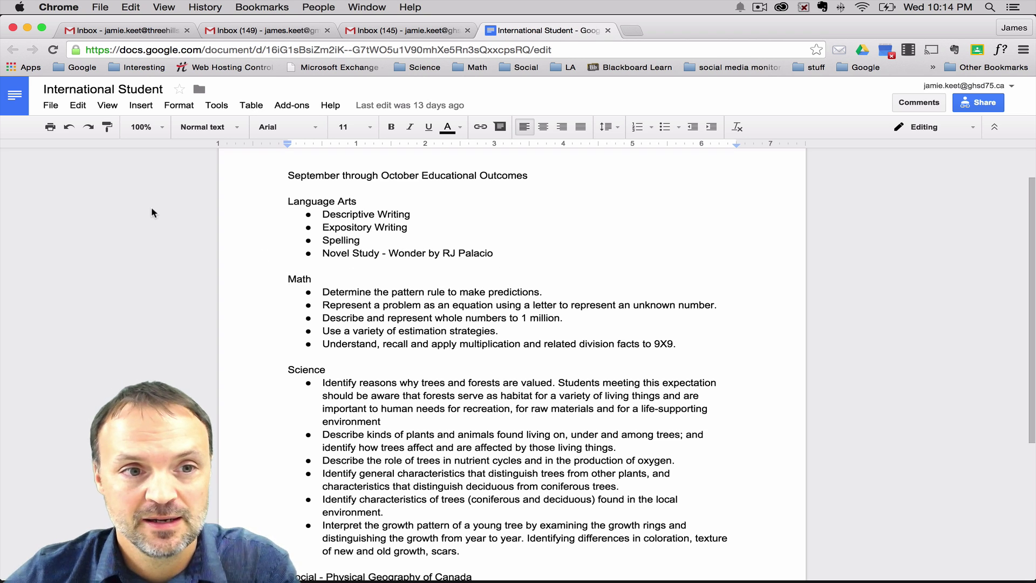
Open the document's revision history from the File menu.
left_click(52, 105)
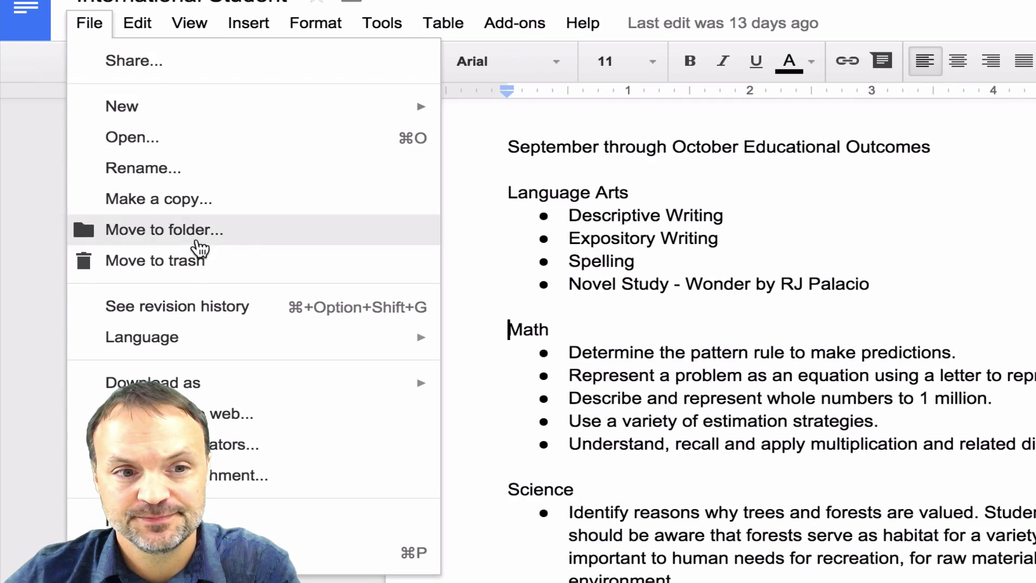
left_click(184, 307)
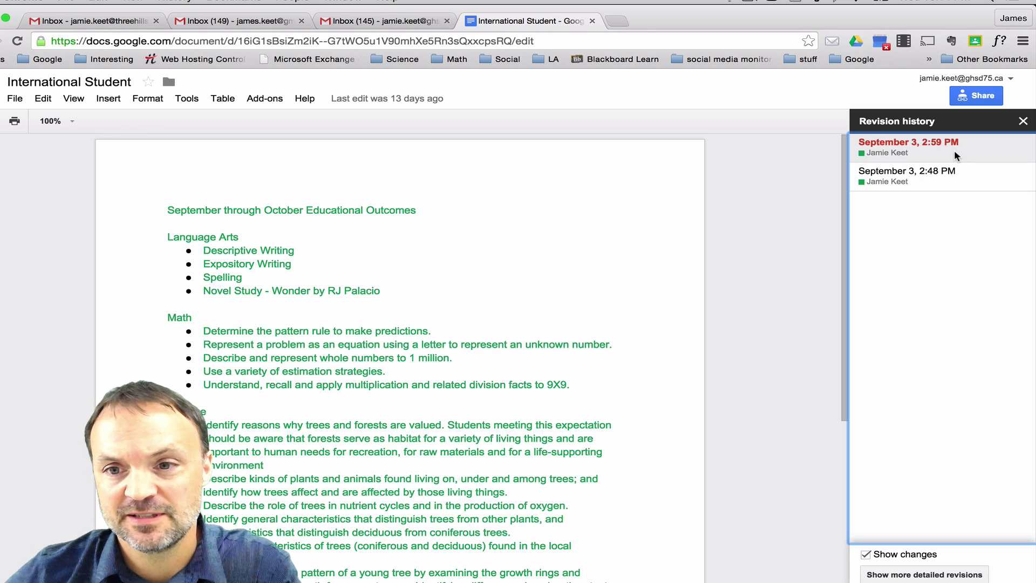
scroll(570, 334, "down", 2)
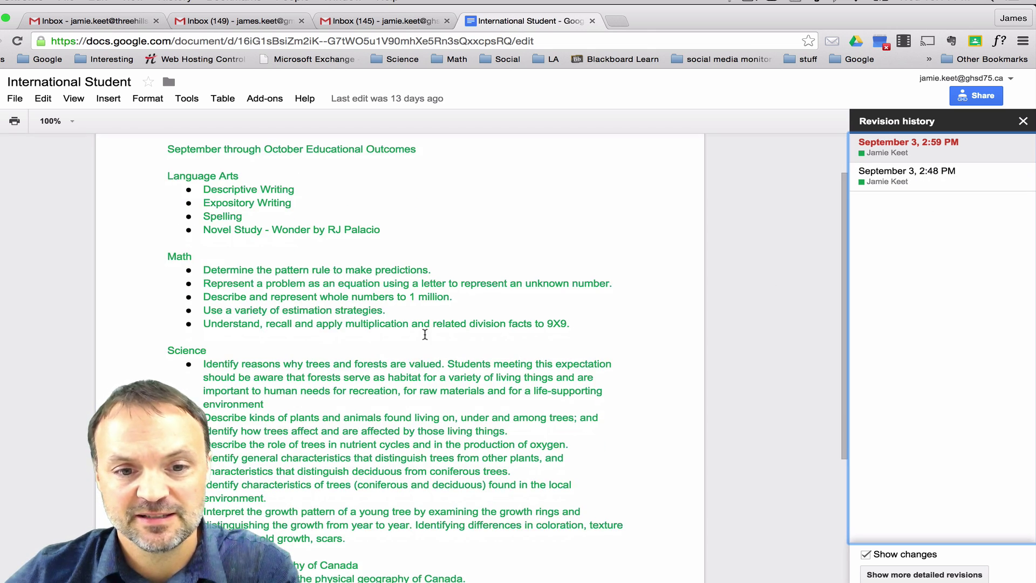
scroll(425, 335, "down", 5)
scroll(425, 337, "up", 4)
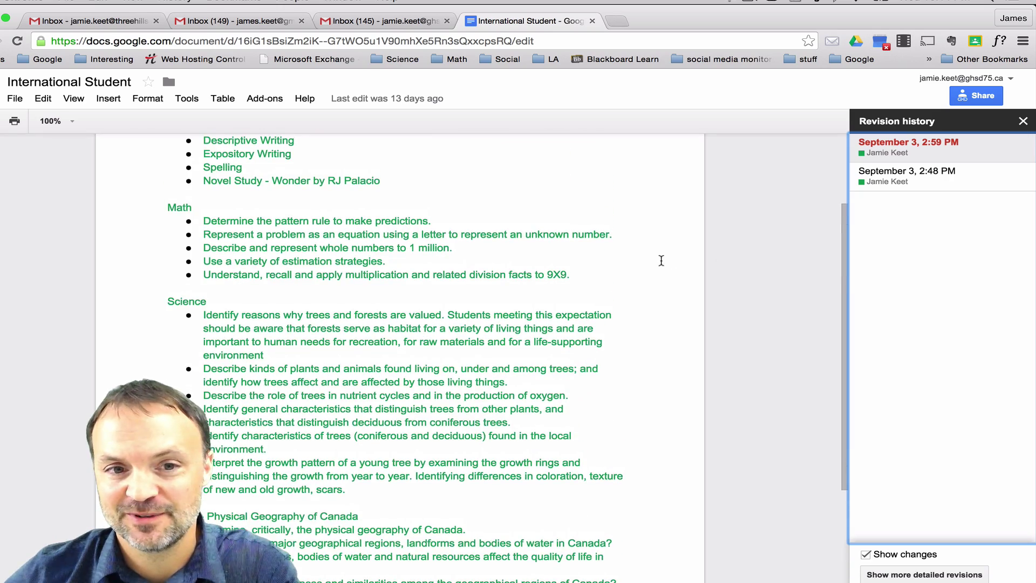
scroll(824, 232, "up", 2)
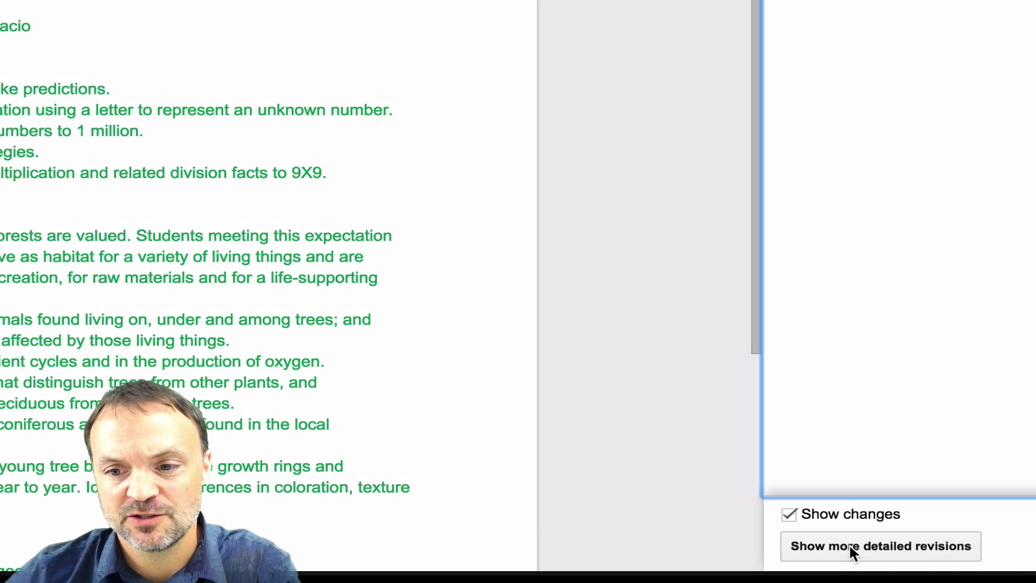
Show detailed revisions and preview the 2:51, 2:55 and 2:52 PM versions.
left_click(851, 546)
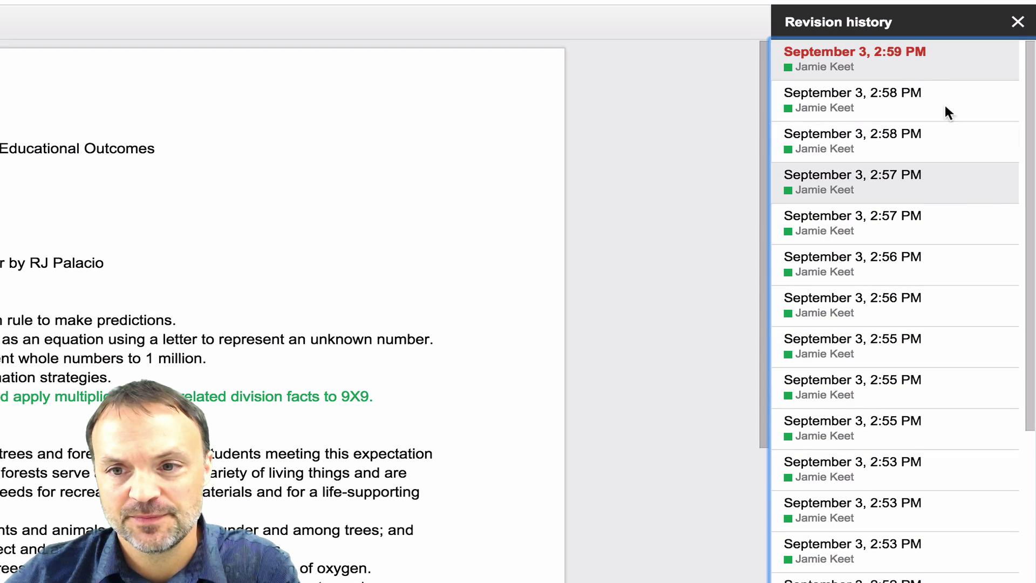
scroll(880, 119, "down", 2)
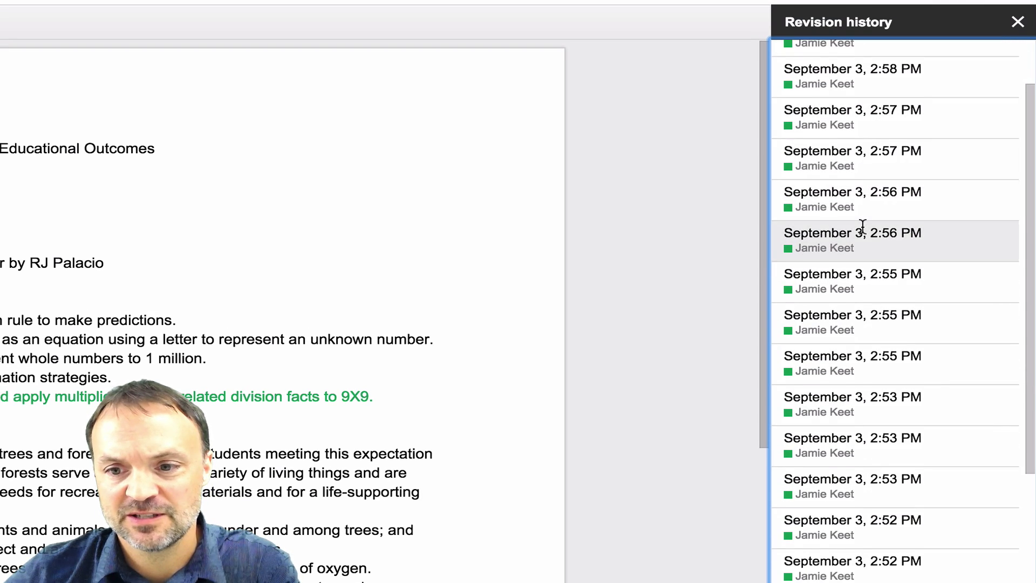
scroll(863, 226, "down", 5)
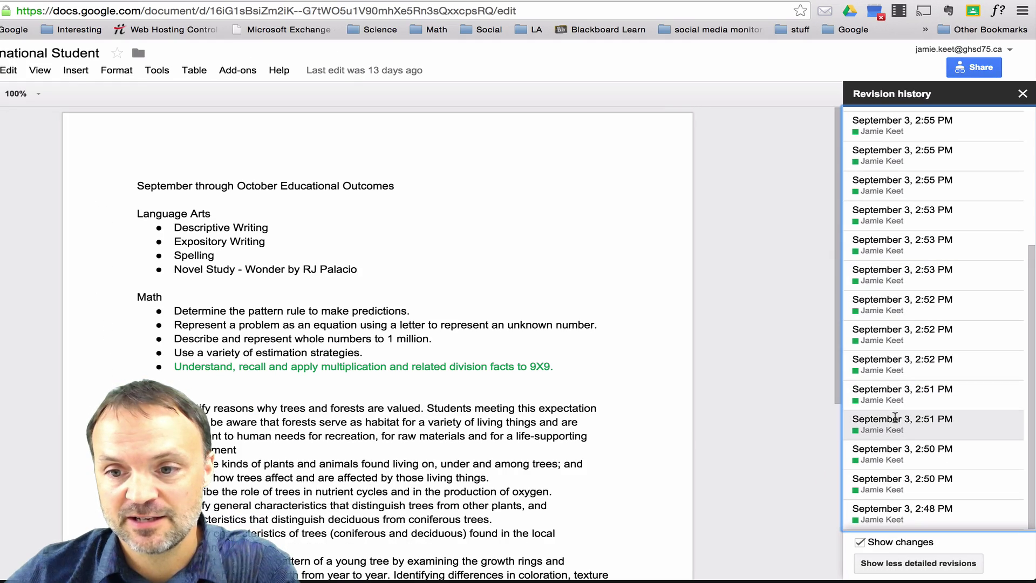
left_click(841, 483)
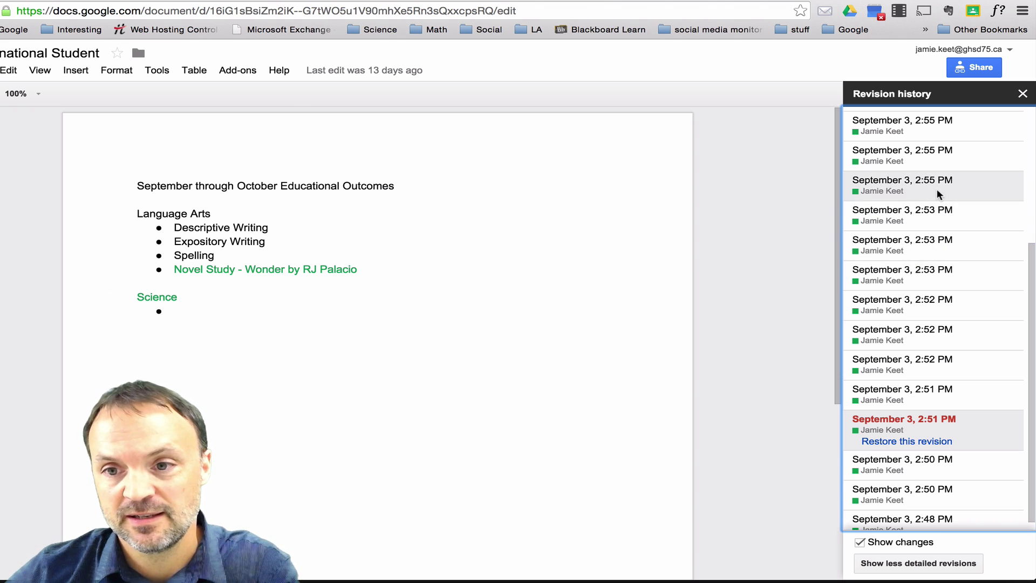
left_click(939, 195)
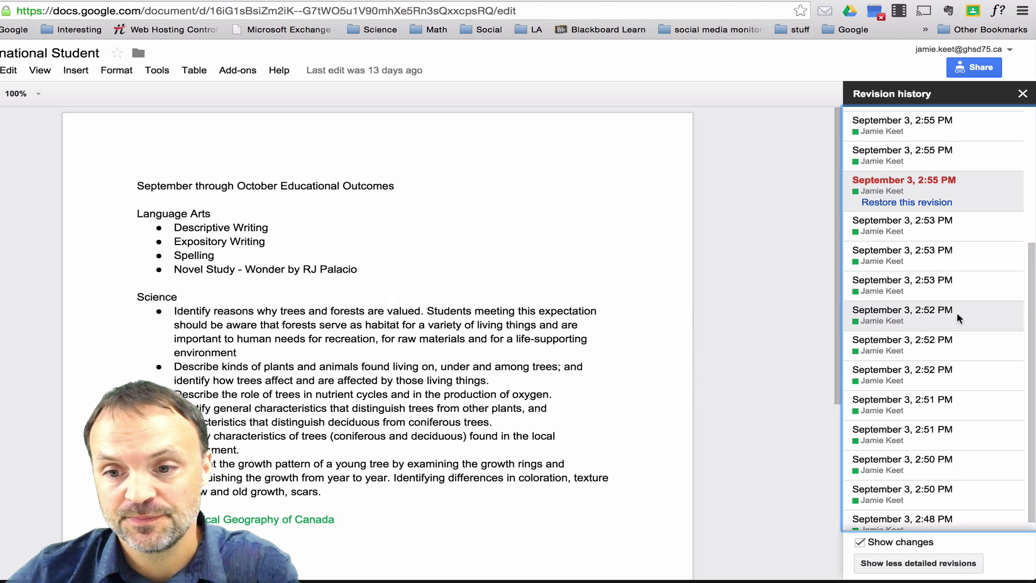
scroll(899, 322, "down", 1)
left_click(885, 332)
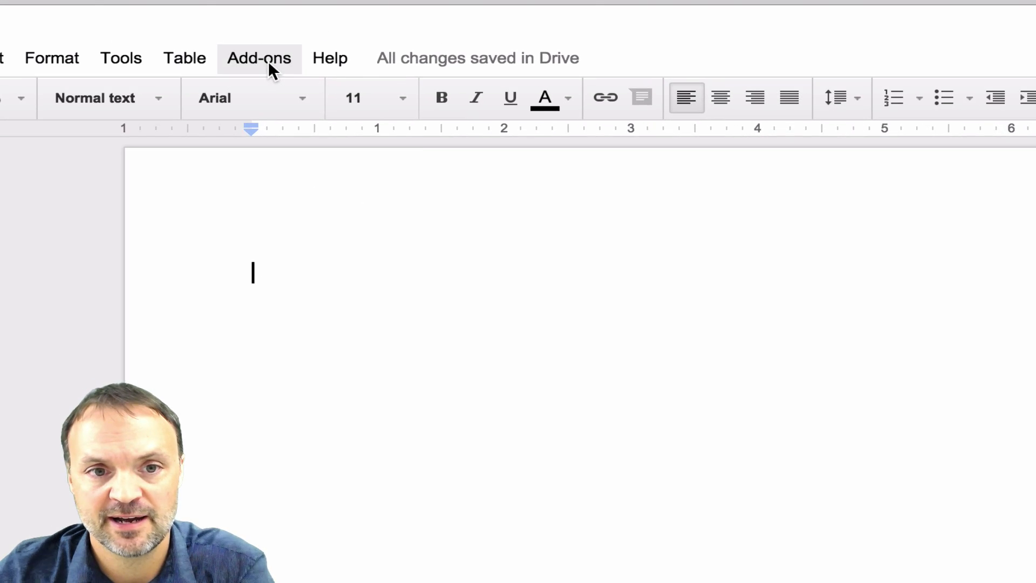
left_click(268, 60)
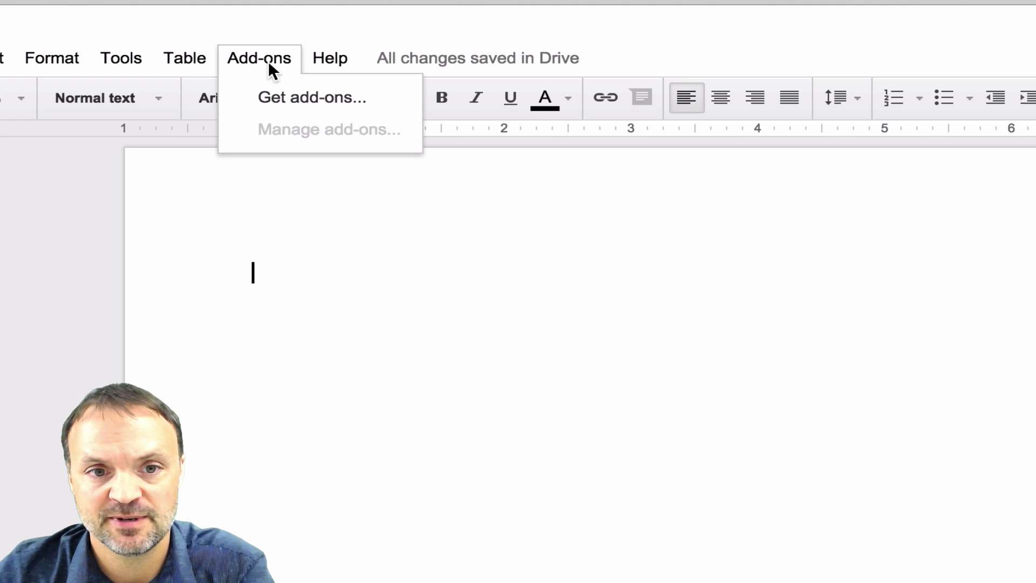
left_click(270, 107)
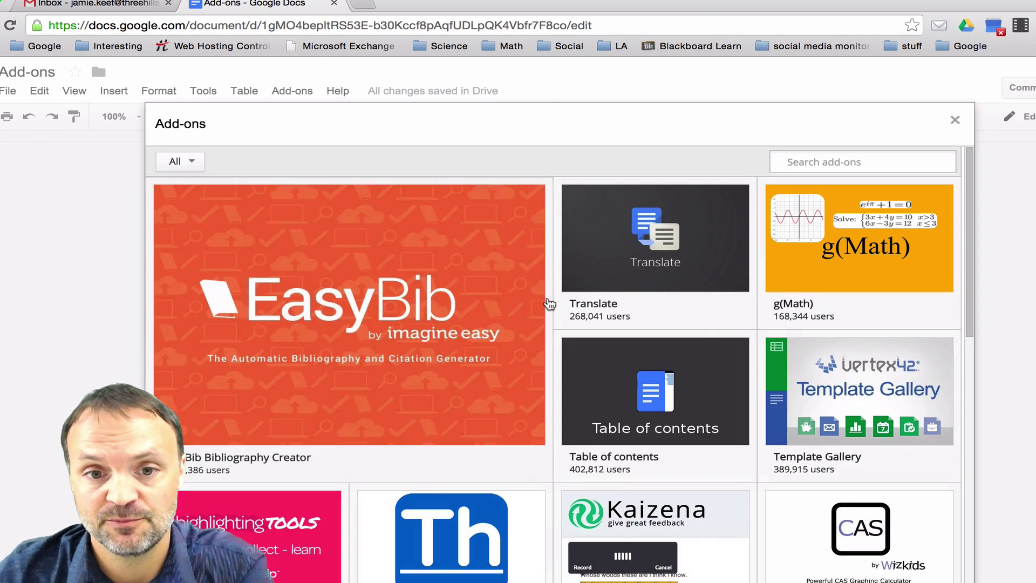
scroll(576, 289, "down", 6)
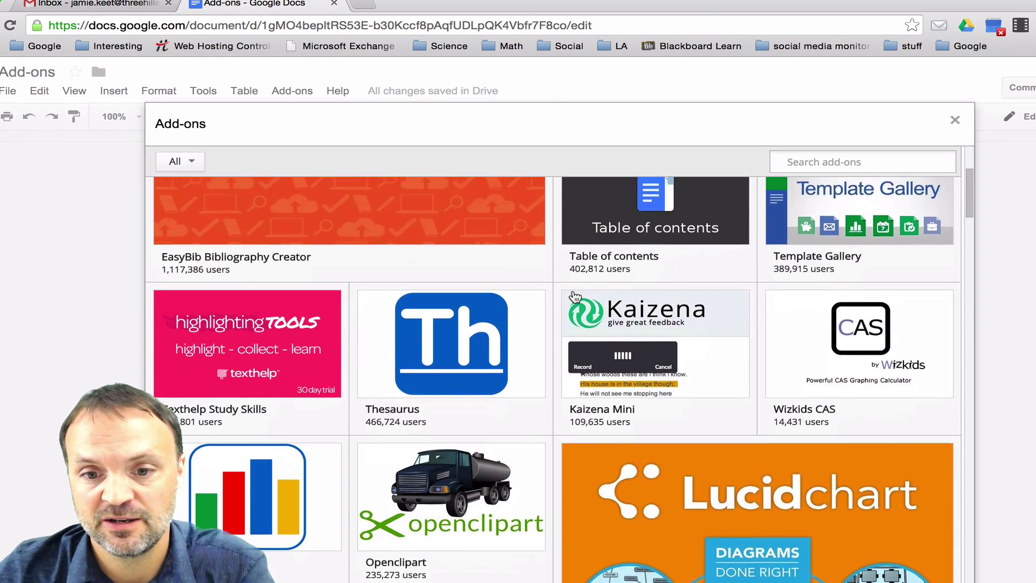
scroll(575, 297, "down", 10)
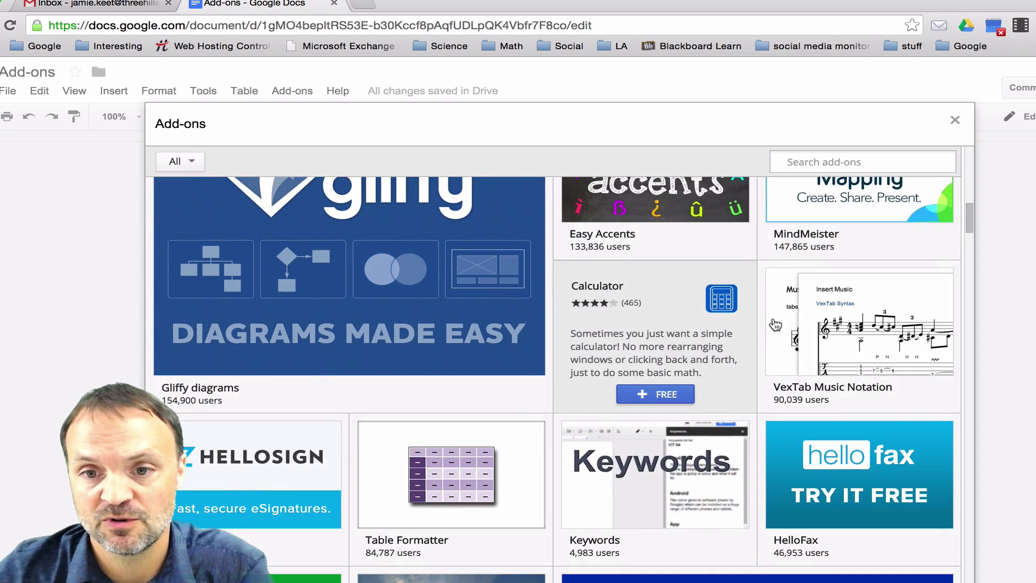
mouse_move(802, 322)
scroll(799, 329, "up", 1)
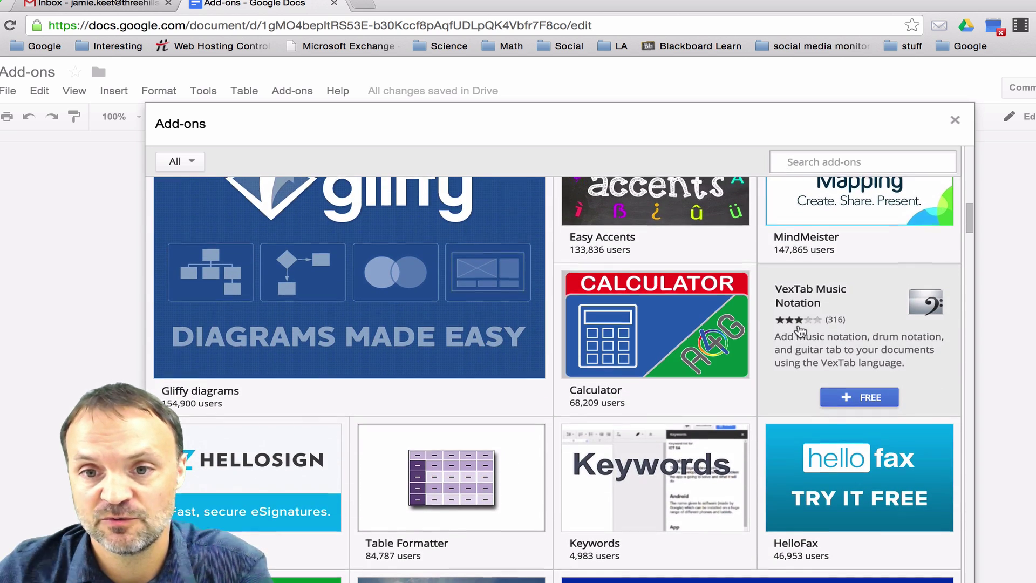
scroll(678, 243, "up", 5)
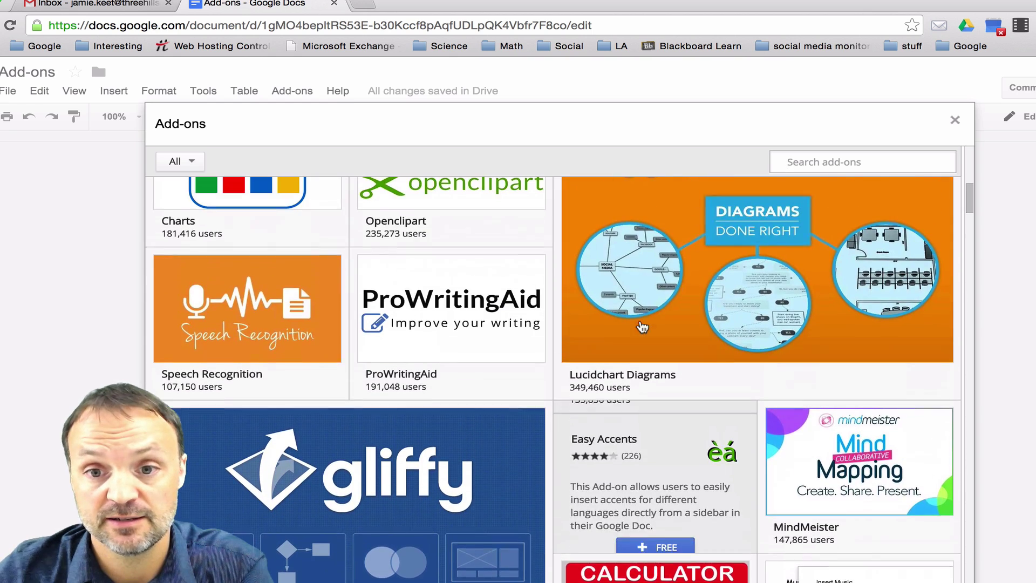
scroll(622, 360, "up", 2)
mouse_move(623, 361)
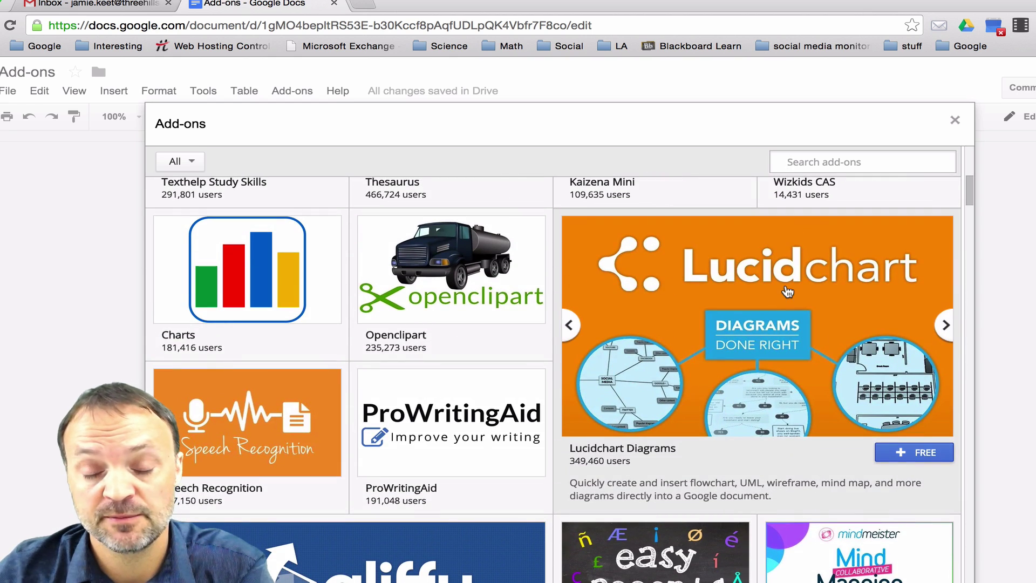
scroll(796, 292, "down", 1)
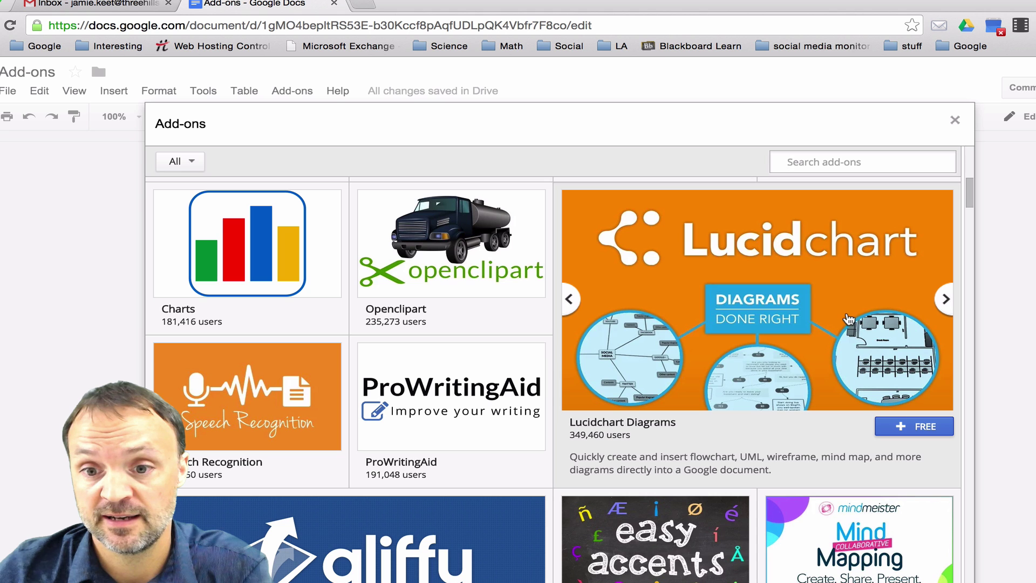
Install and authorise the free Lucidchart Diagrams add-on, then bring up its sidebar listing Basic Mind Map.
left_click(914, 426)
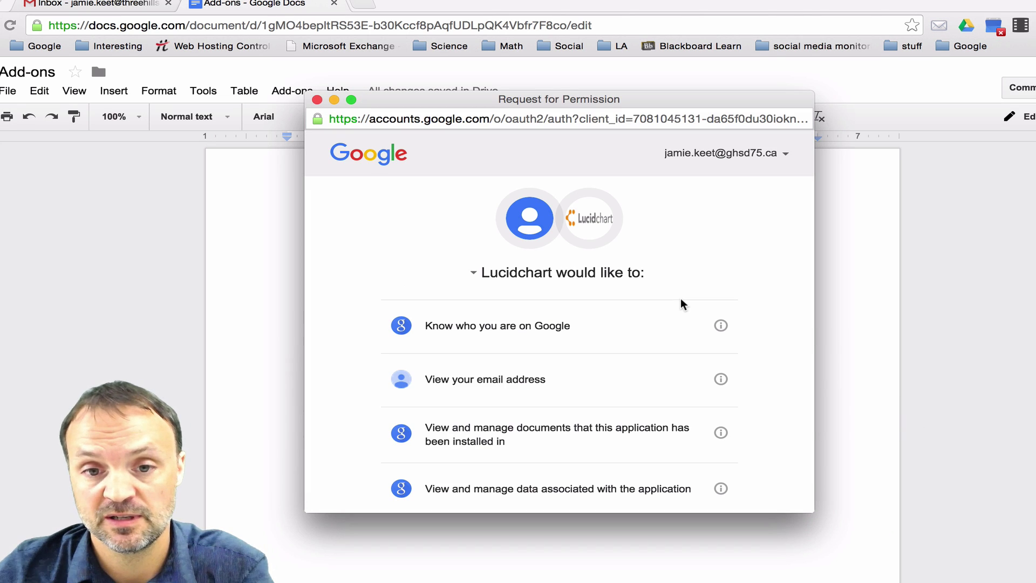
scroll(682, 305, "down", 5)
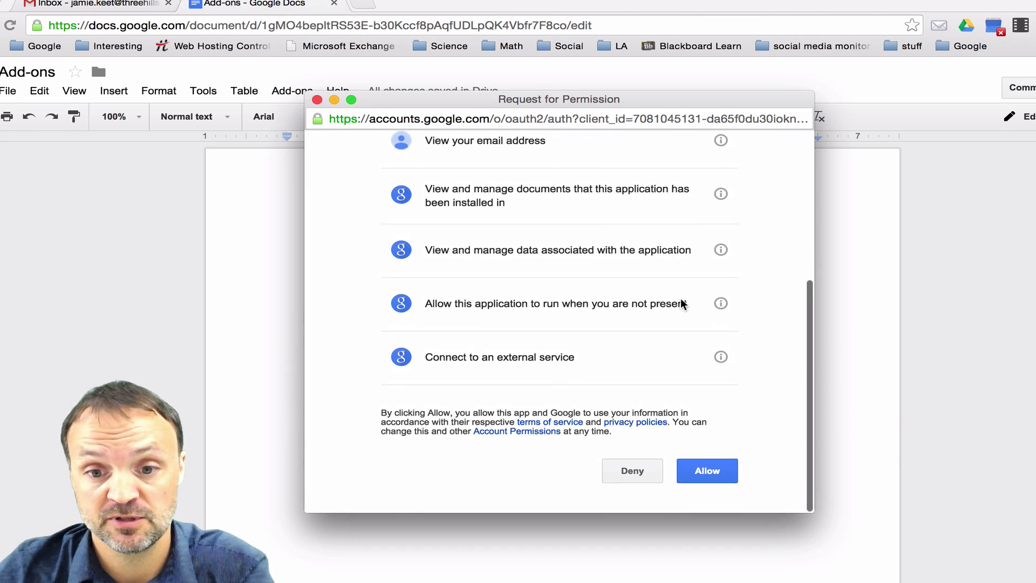
left_click(720, 479)
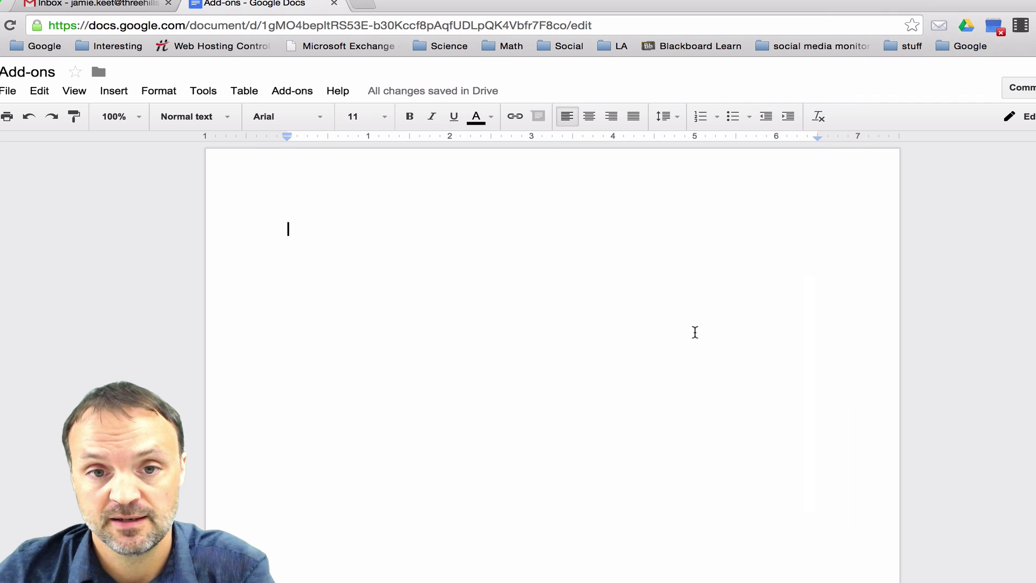
left_click(295, 93)
left_click(308, 116)
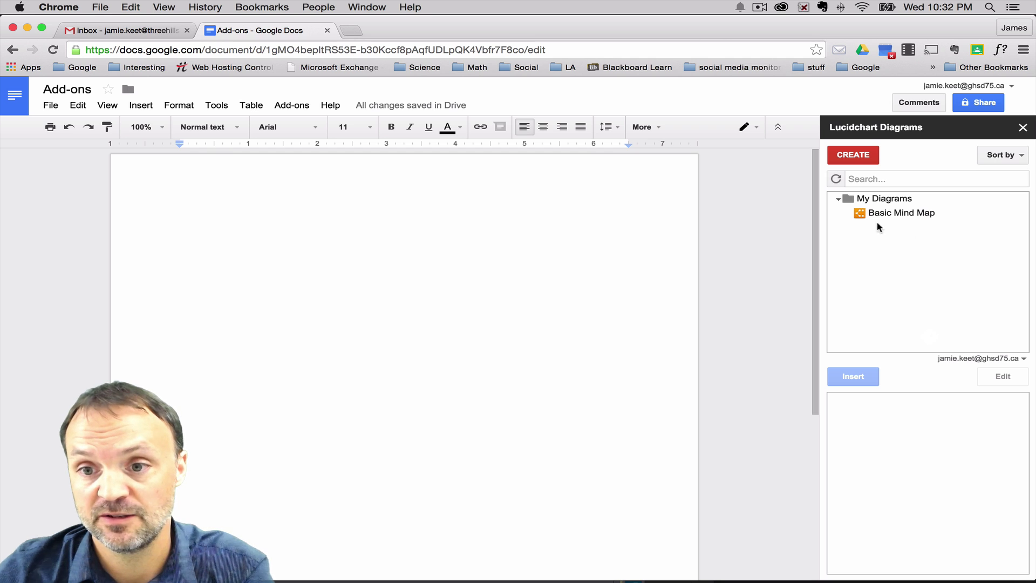
Insert the Basic Mind Map diagram (Main Idea with Related Issue branches) and select the image.
left_click(875, 213)
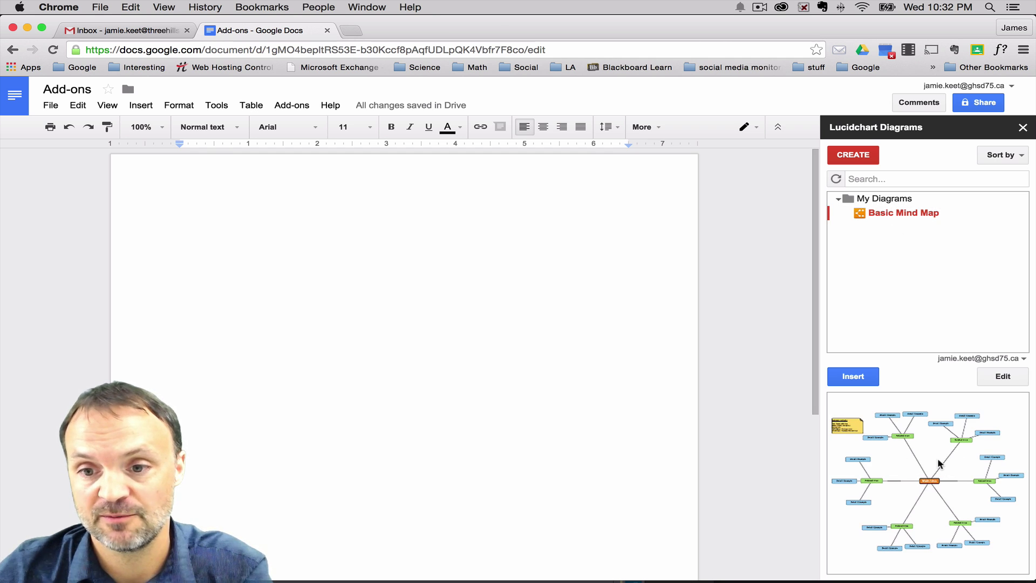
left_click(871, 380)
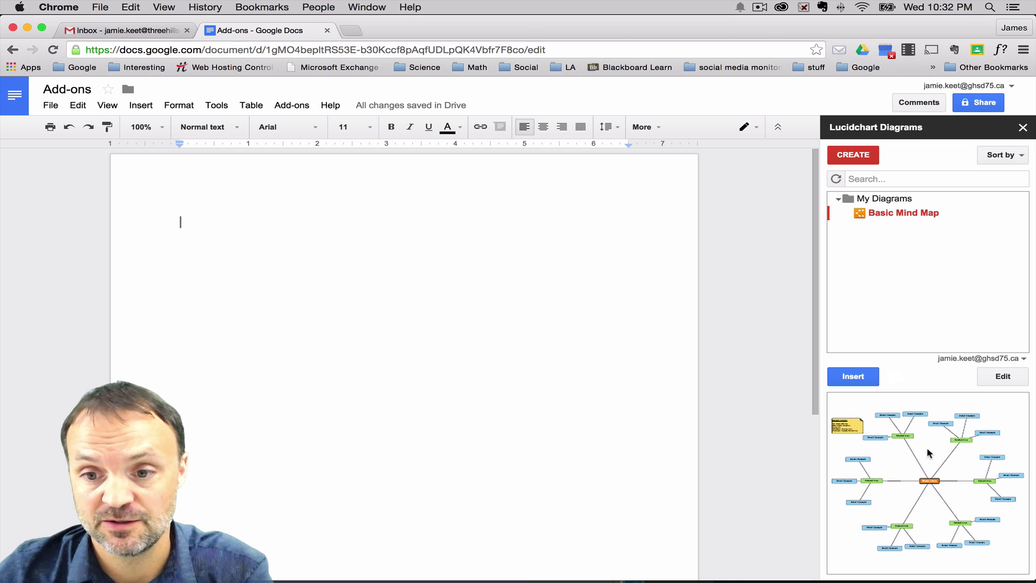
scroll(659, 338, "down", 4)
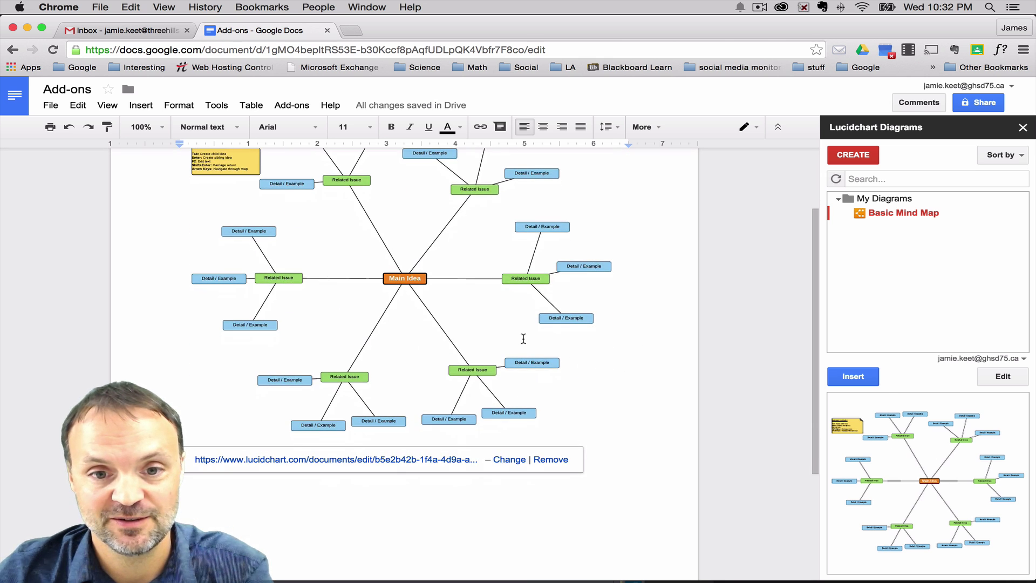
scroll(446, 307, "up", 2)
left_click(493, 347)
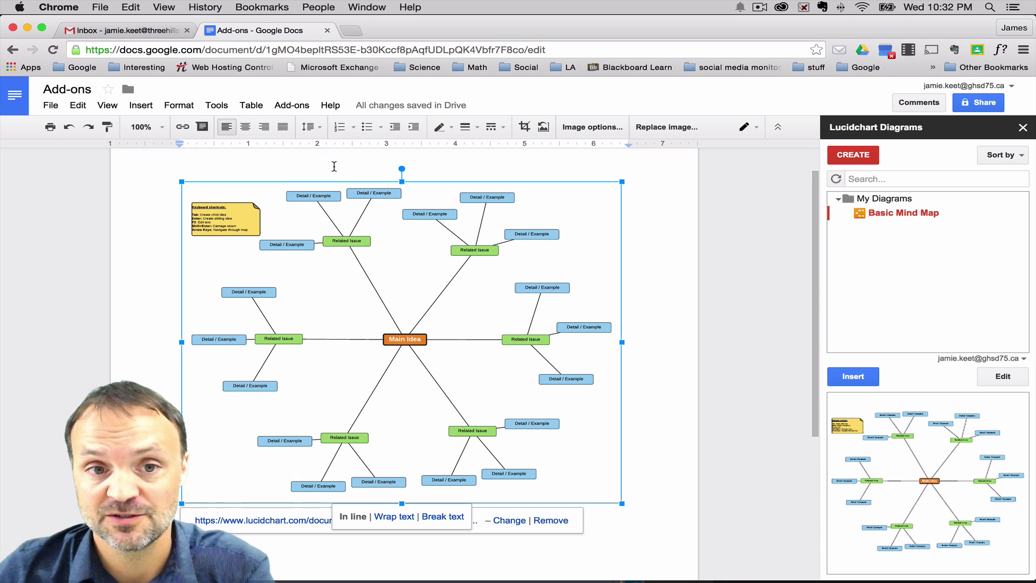
Dismiss the add-on store and close the Lucidchart Diagrams sidebar, leaving only the mind map document.
left_click(291, 103)
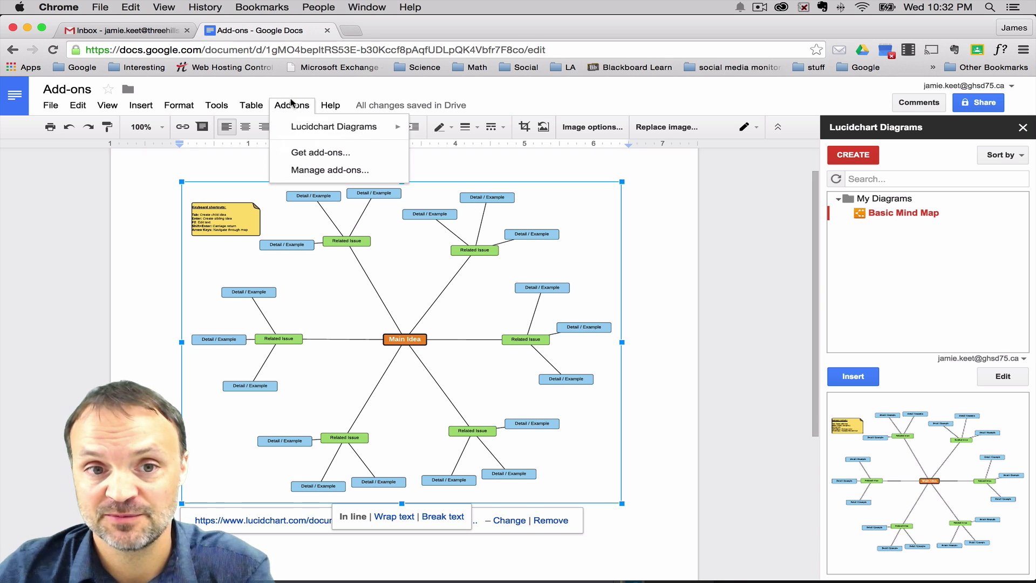
left_click(321, 153)
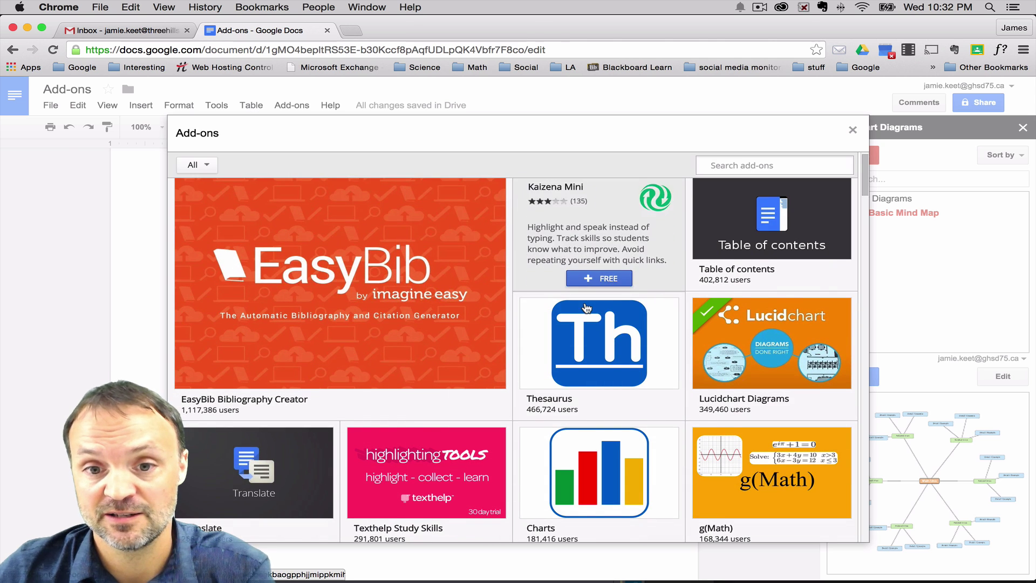
left_click(853, 130)
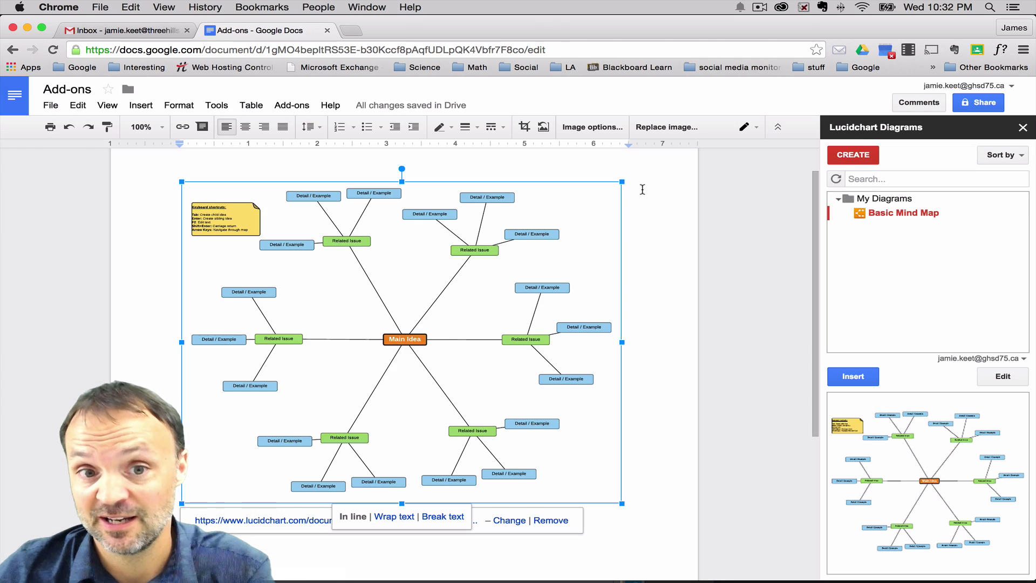
left_click(724, 199)
scroll(725, 199, "down", 5)
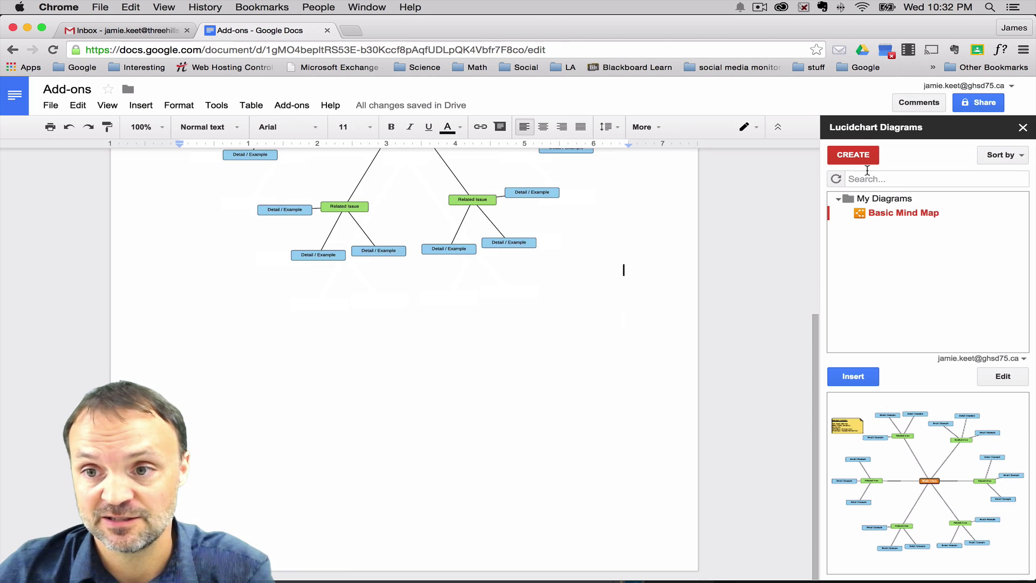
left_click(1028, 130)
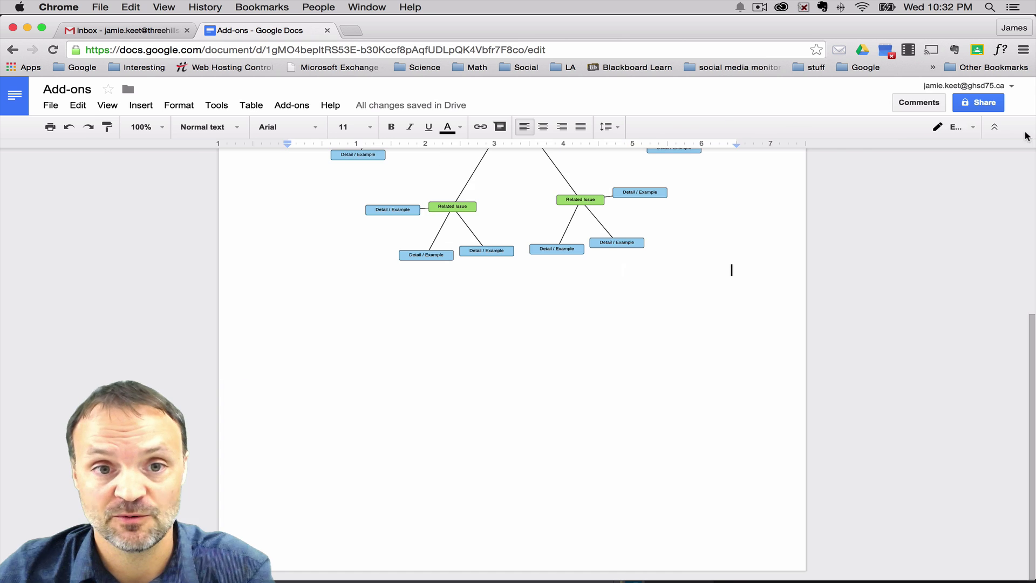
Remove Lucidchart Diagrams through Manage add-ons and confirm it no longer appears under Add-ons.
left_click(300, 109)
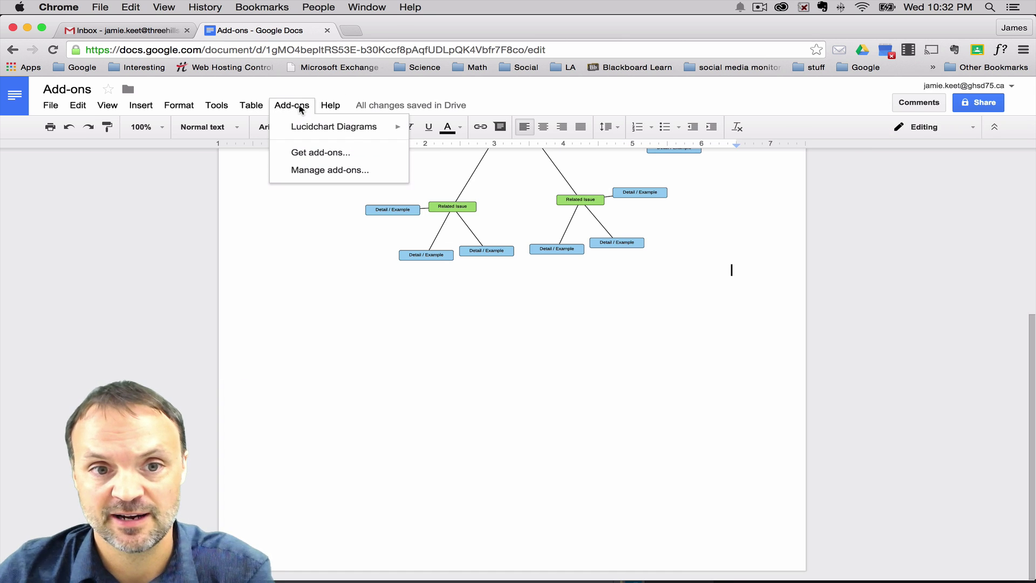
left_click(329, 171)
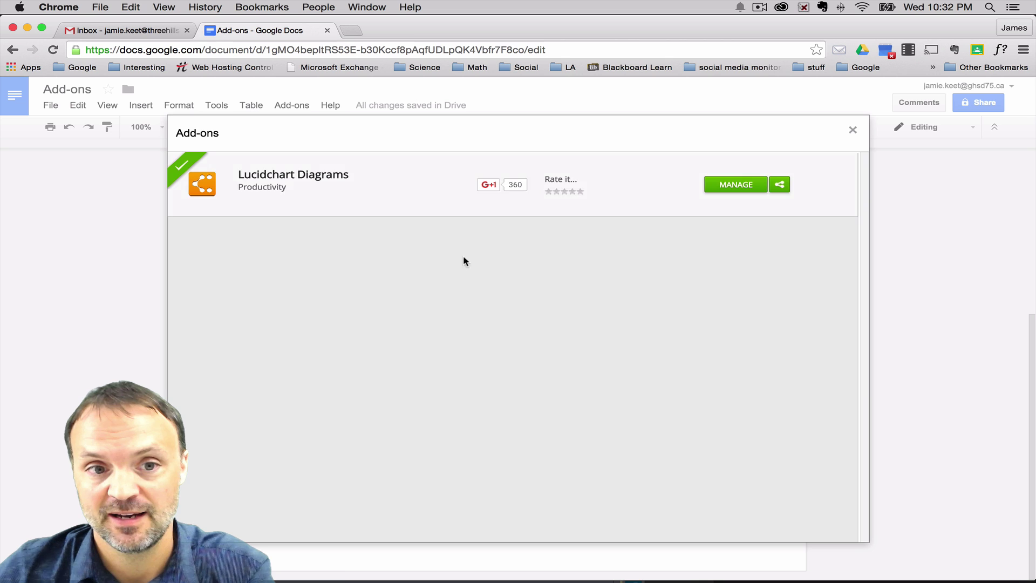
left_click(396, 183)
left_click(767, 177)
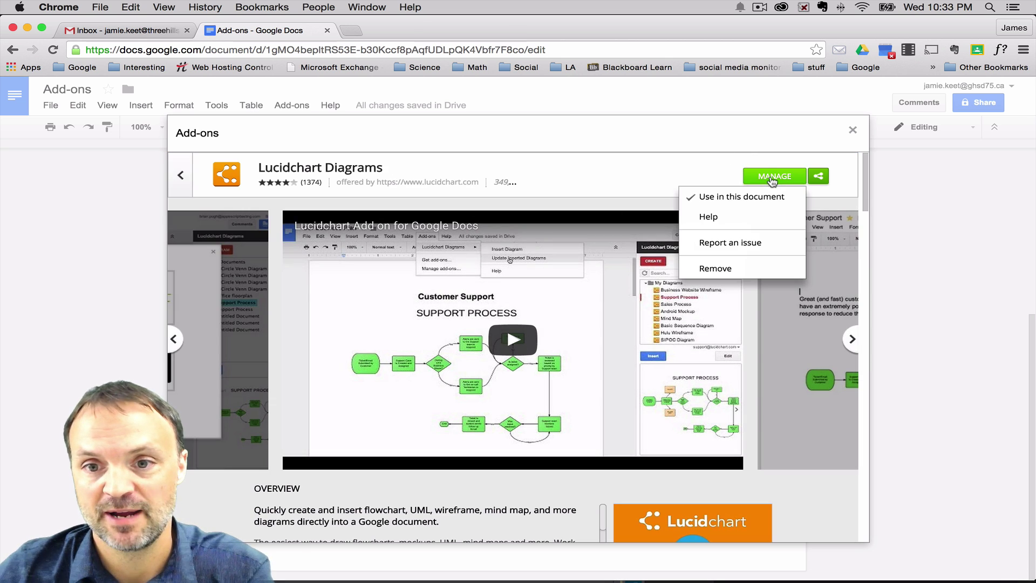
left_click(728, 270)
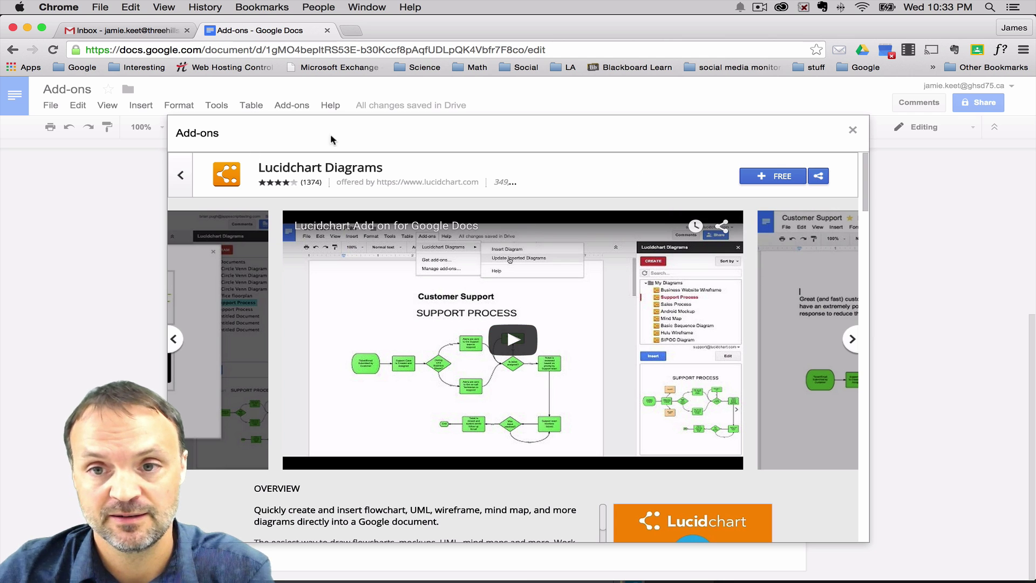
left_click(852, 130)
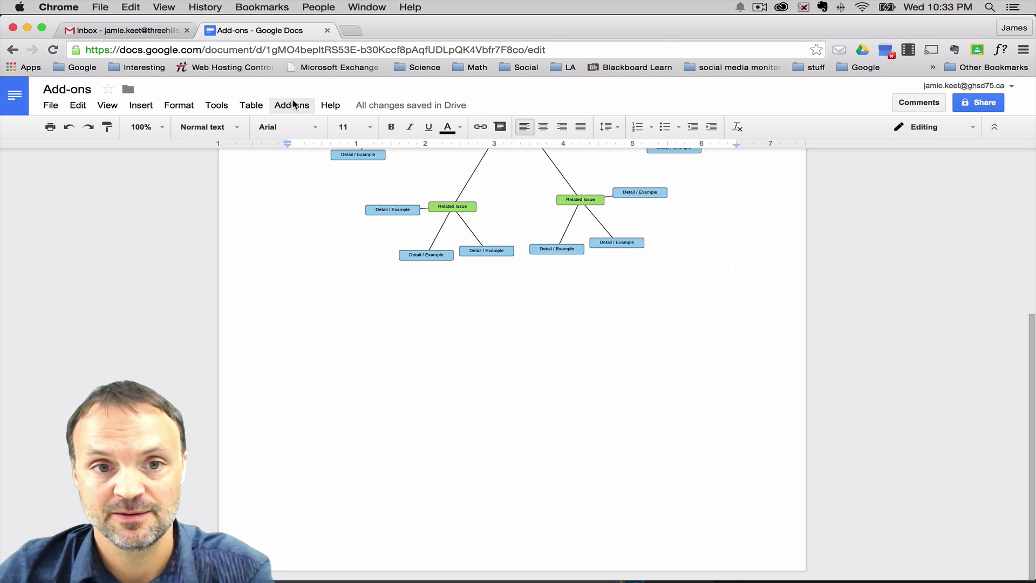
left_click(293, 108)
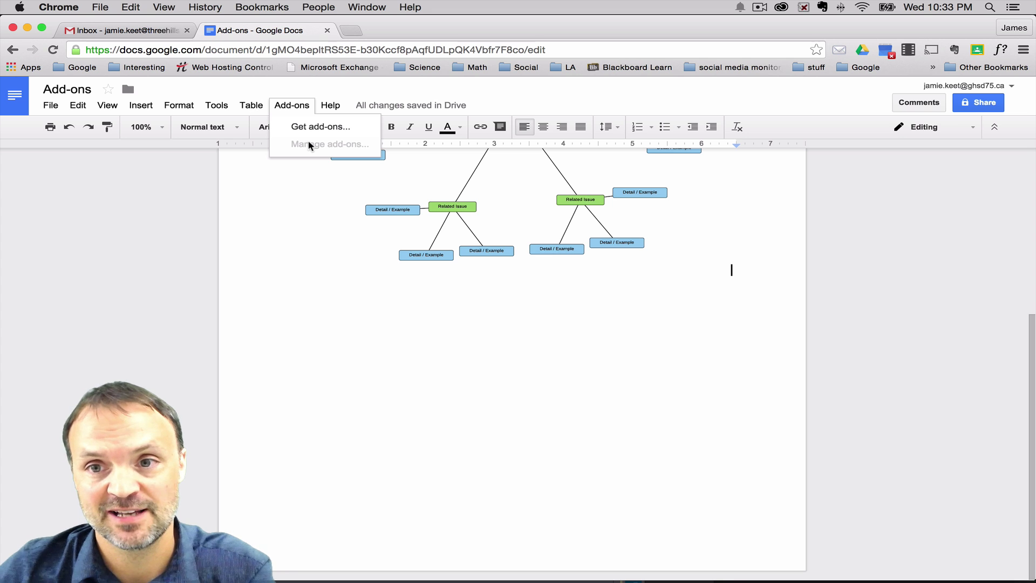